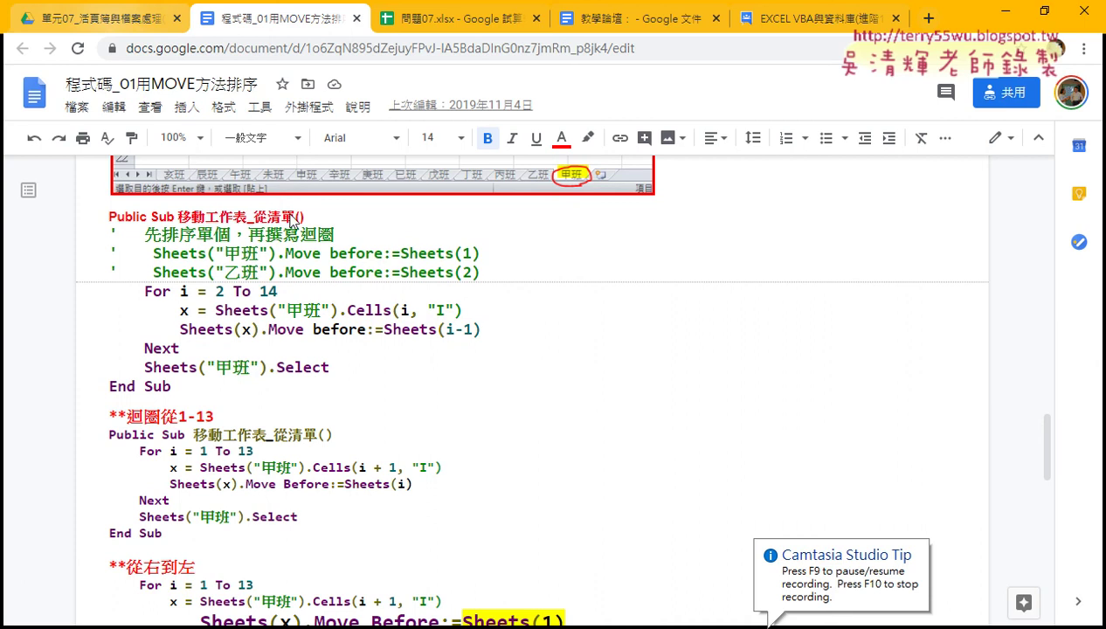
Go from the Drive listing and the 程式碼_01 notes to the finished 問題07OK workbook
click(109, 24)
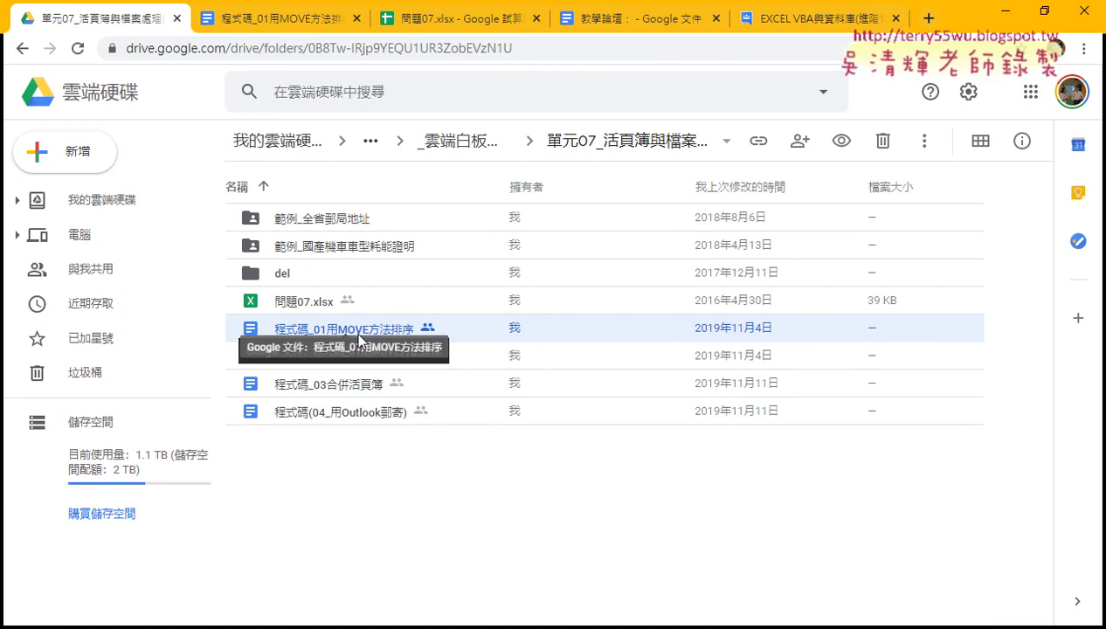
key(ctrl+Tab)
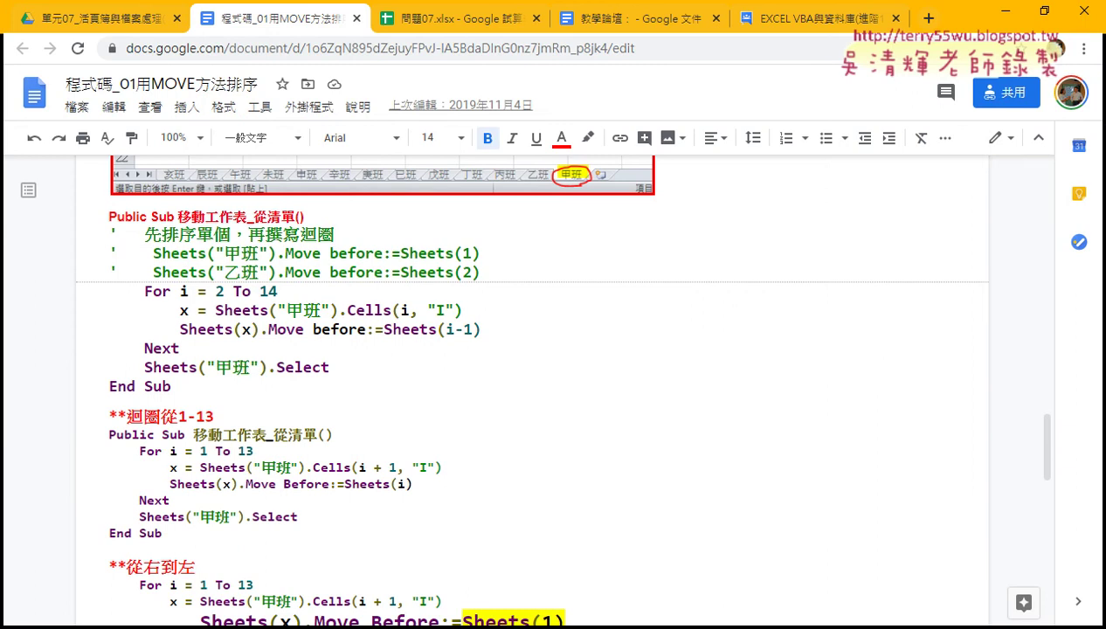
mouse_move(359, 628)
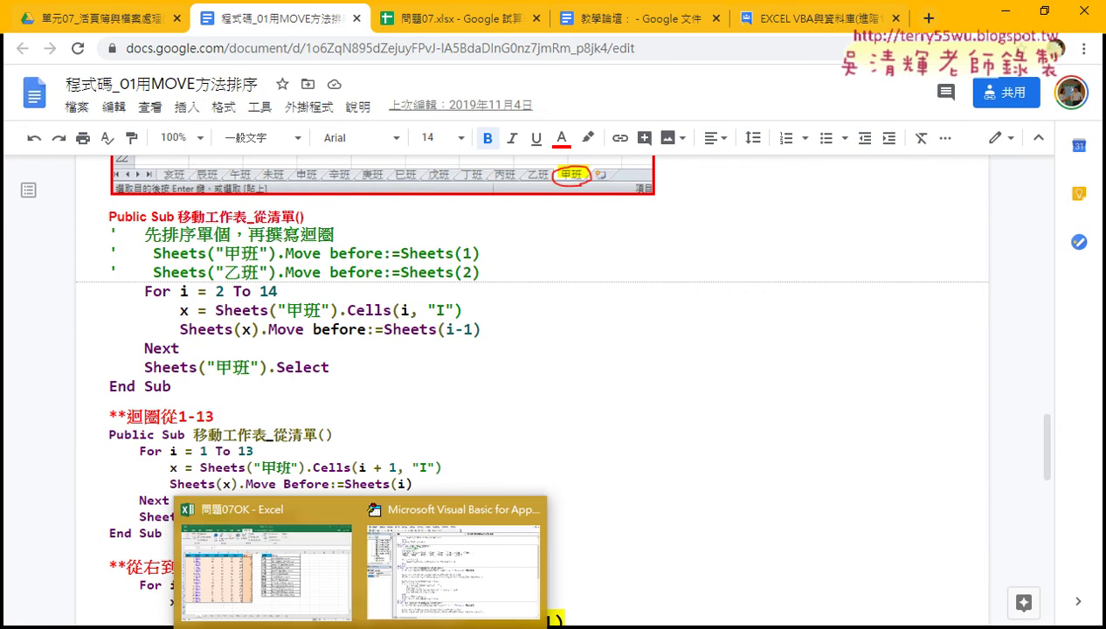
click(304, 578)
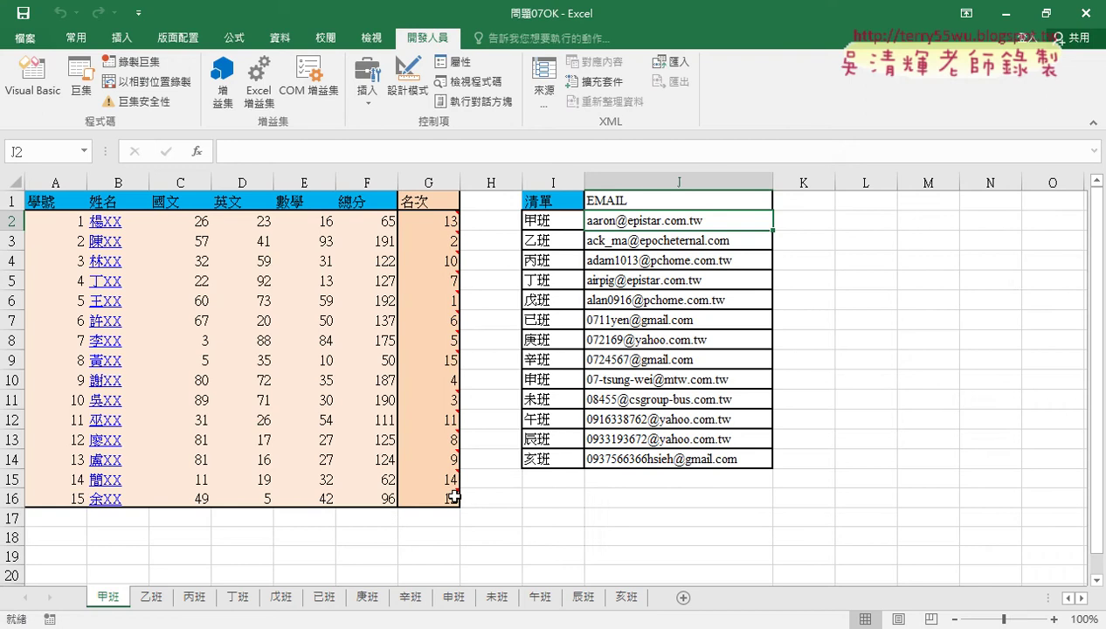
Open the 問題07 workbook from the exercise folder
mouse_move(455, 495)
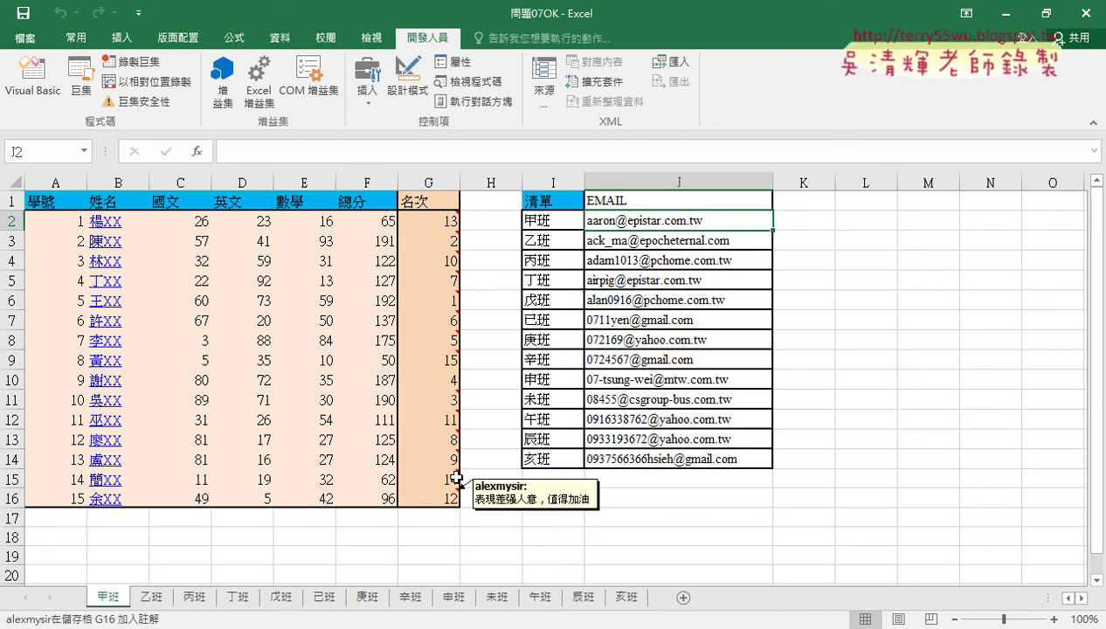
click(349, 628)
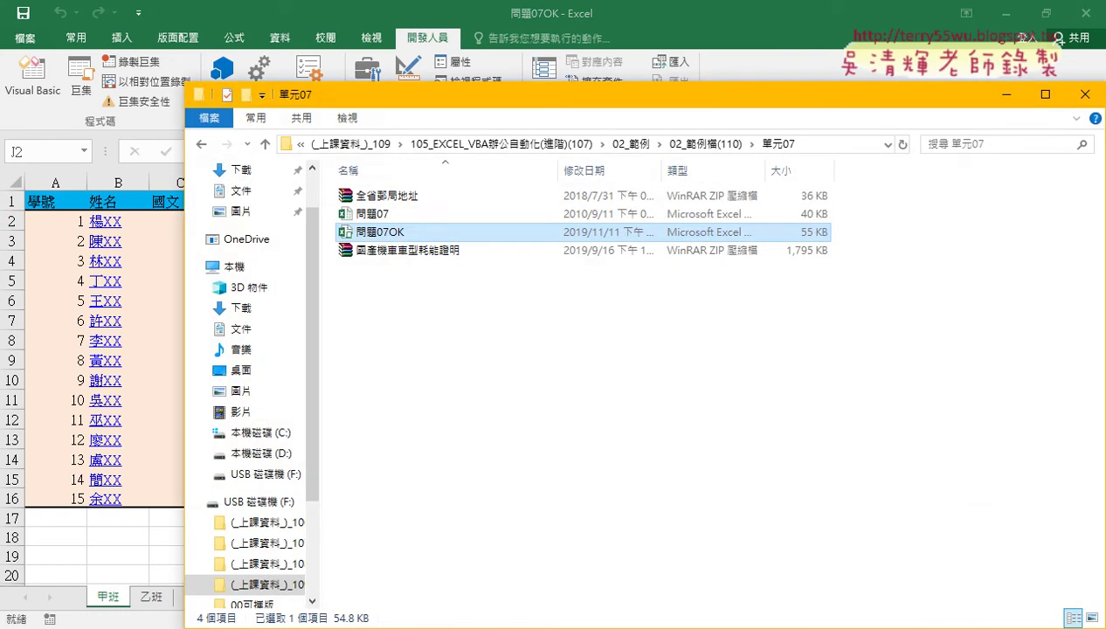
double_click(402, 221)
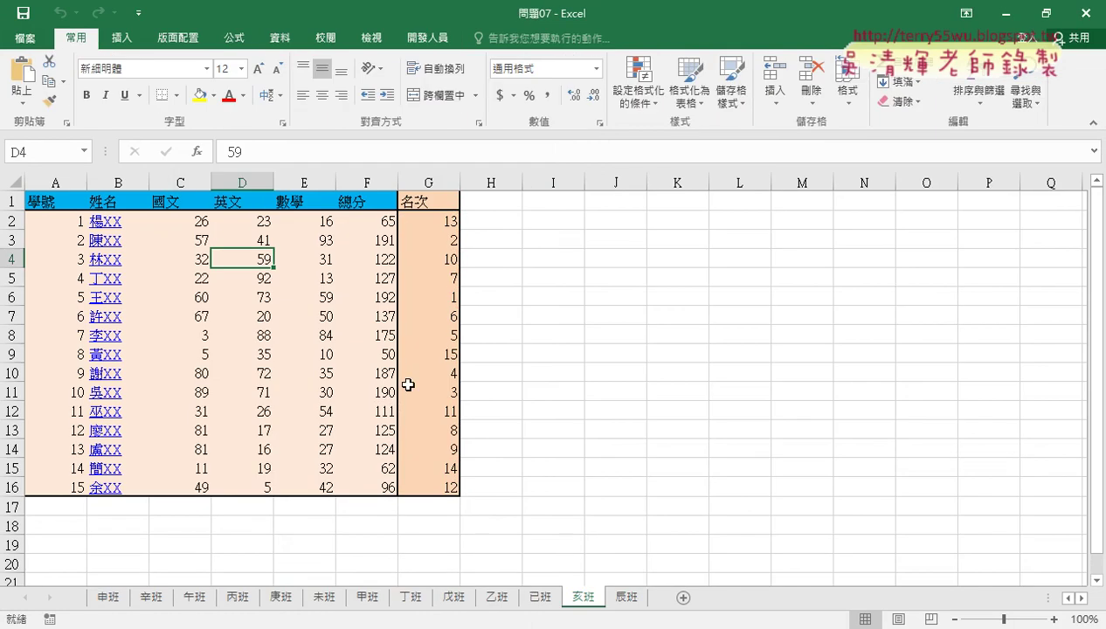
Drag the 甲班 sheet tab so it sits just before 未班
click(365, 598)
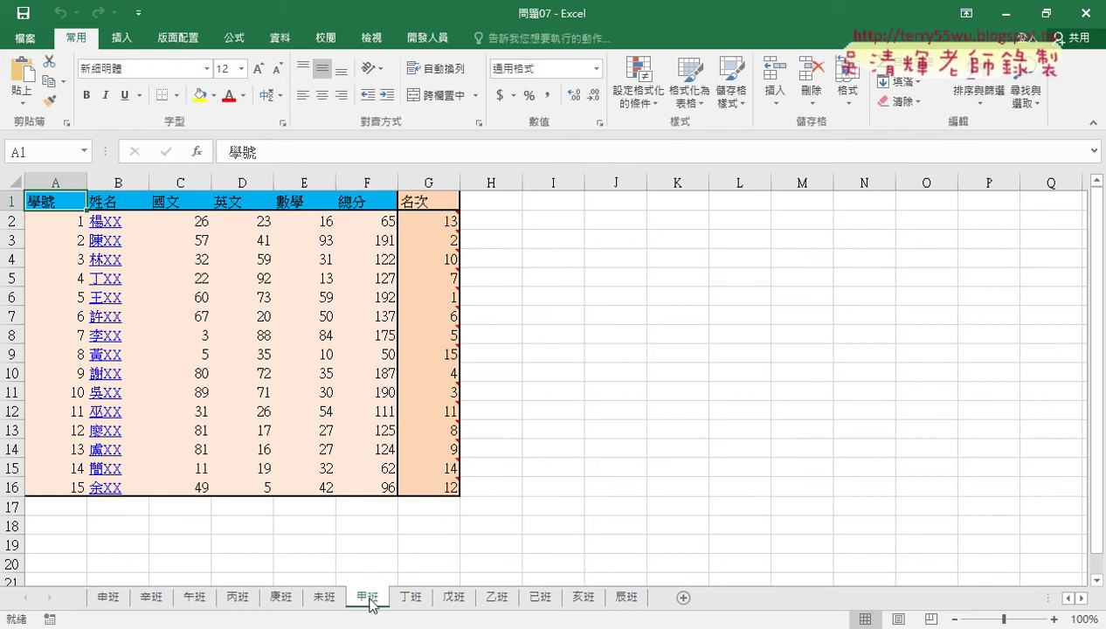
drag(368, 600, 85, 597)
drag(85, 597, 350, 601)
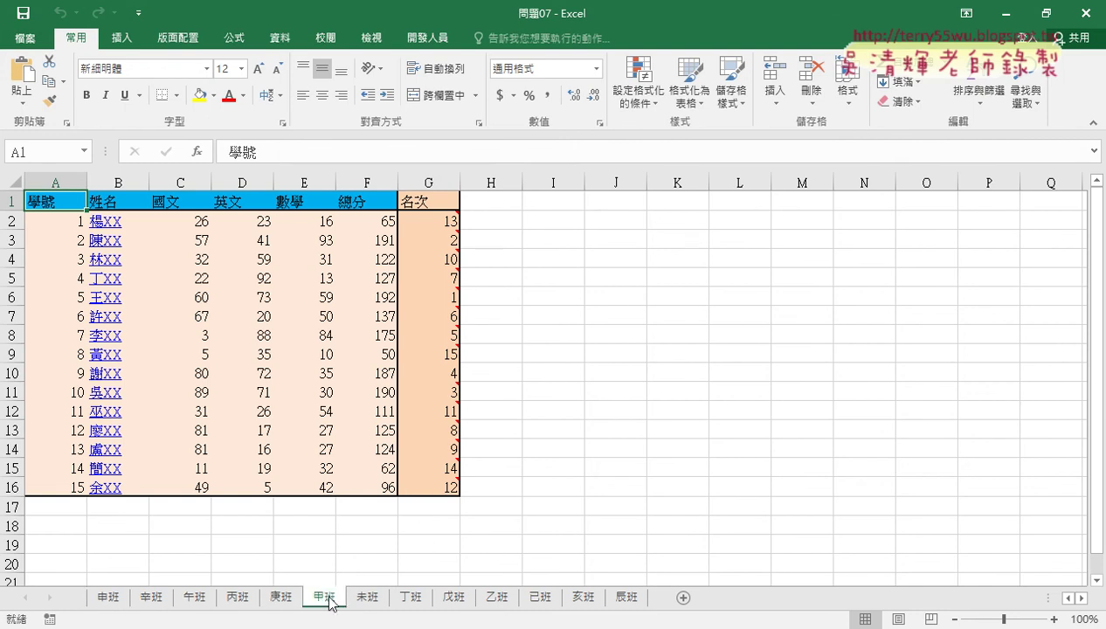
In the notes' 清單/EMAIL table, copy the first column from 清單 down to 亥班
key(alt+Tab)
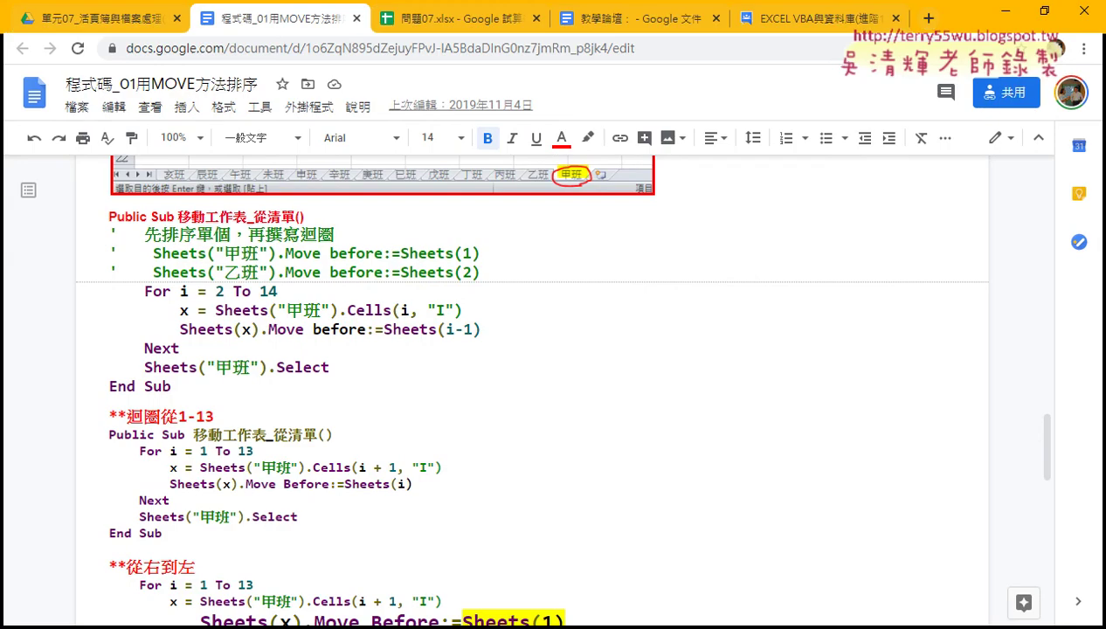
scroll(346, 454, up, 5)
scroll(345, 454, up, 1)
scroll(345, 454, up, 6)
scroll(346, 450, down, 1)
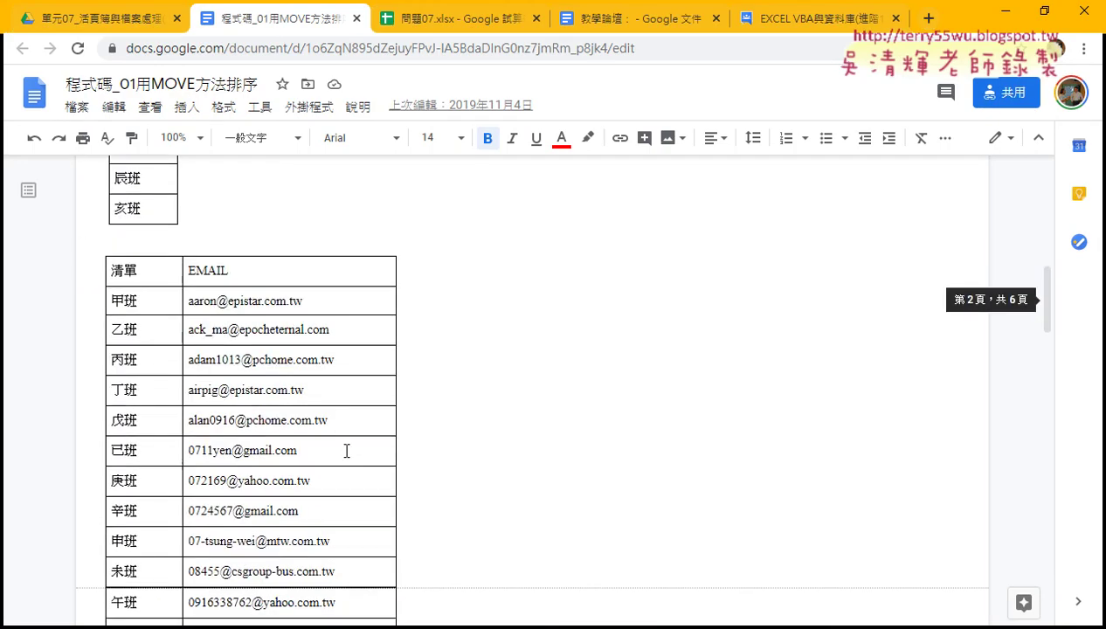
drag(114, 262, 260, 611)
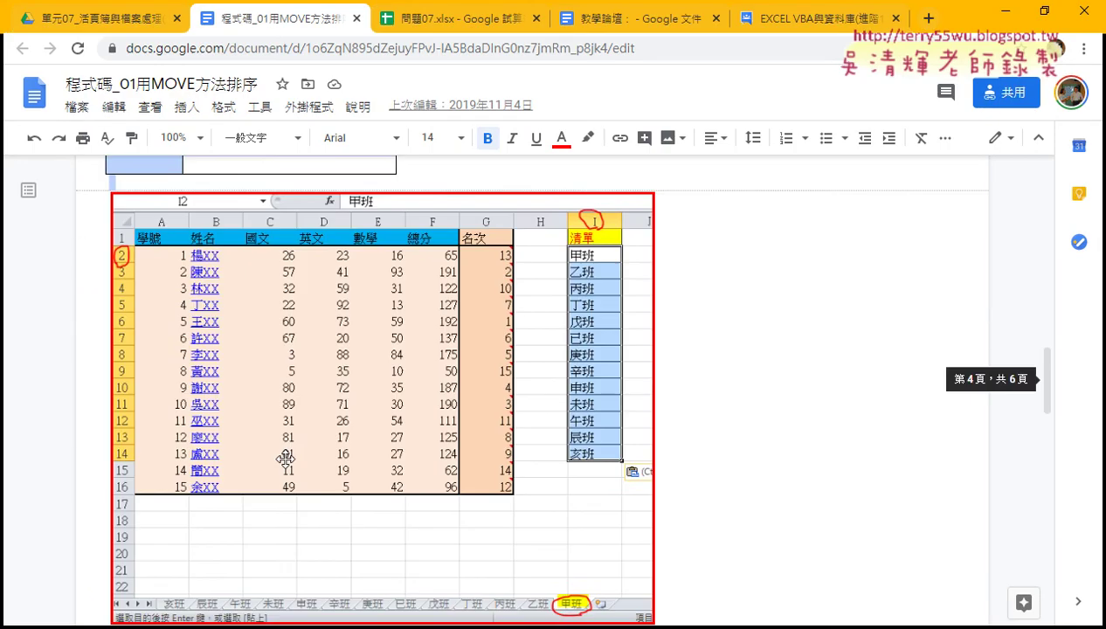
scroll(405, 238, up, 4)
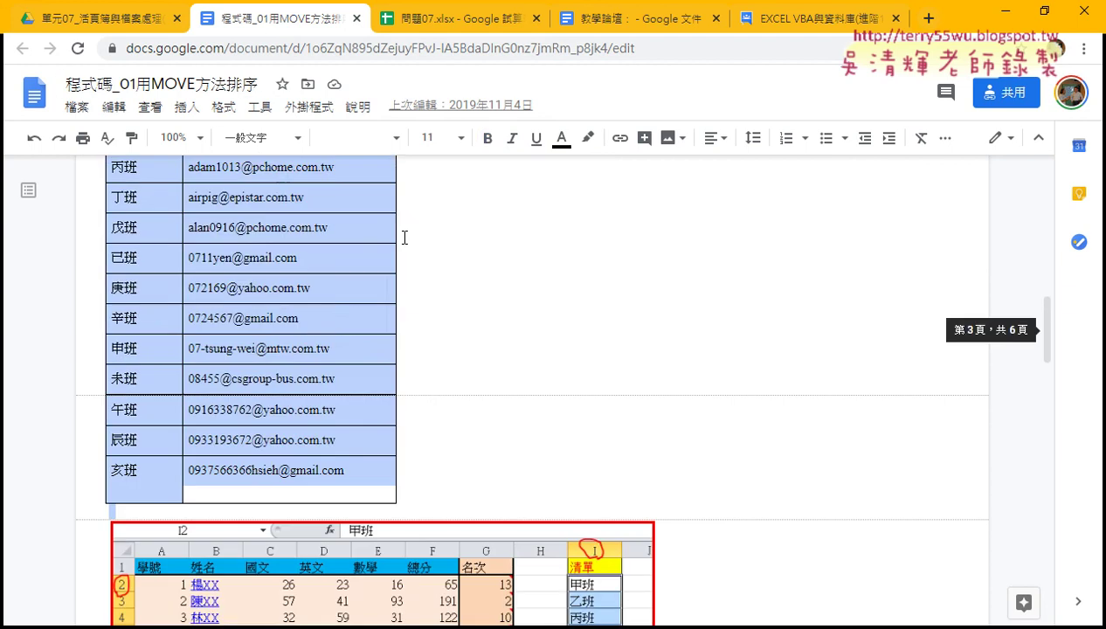
click(455, 249)
scroll(374, 253, up, 3)
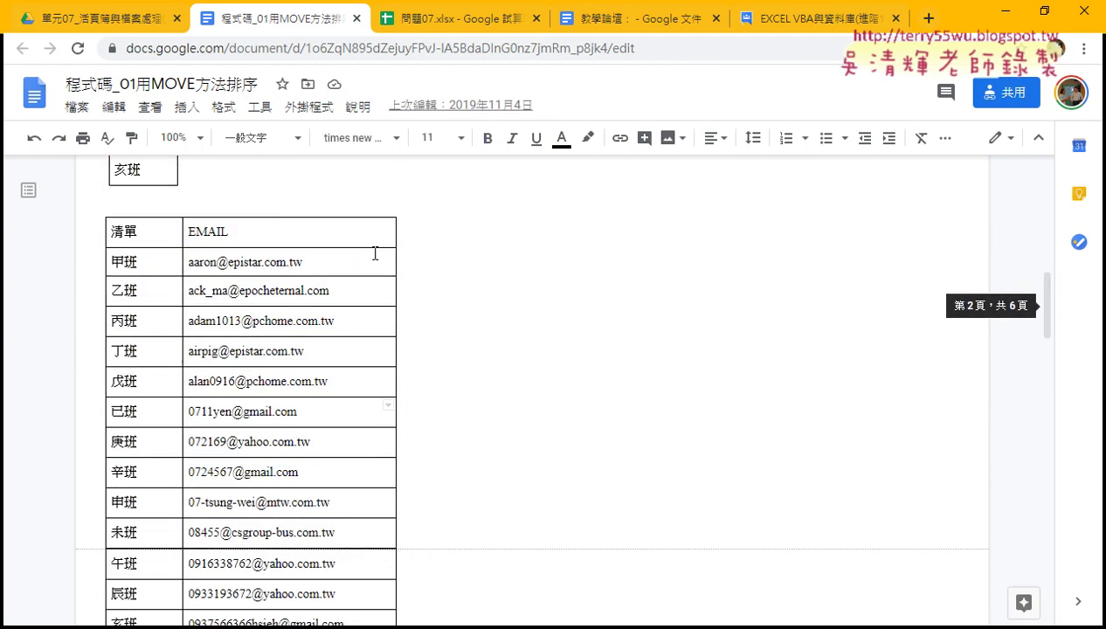
drag(122, 234, 152, 603)
scroll(262, 349, up, 1)
click(151, 219)
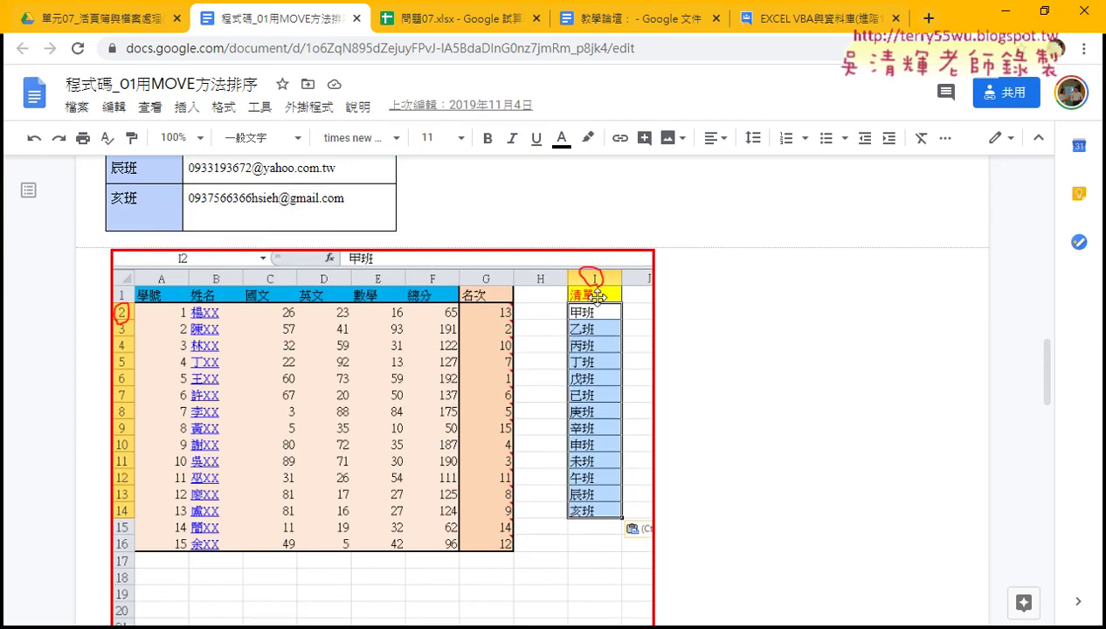
Paste the class list at I1 of 問題07 using destination formatting, without table borders
mouse_move(358, 625)
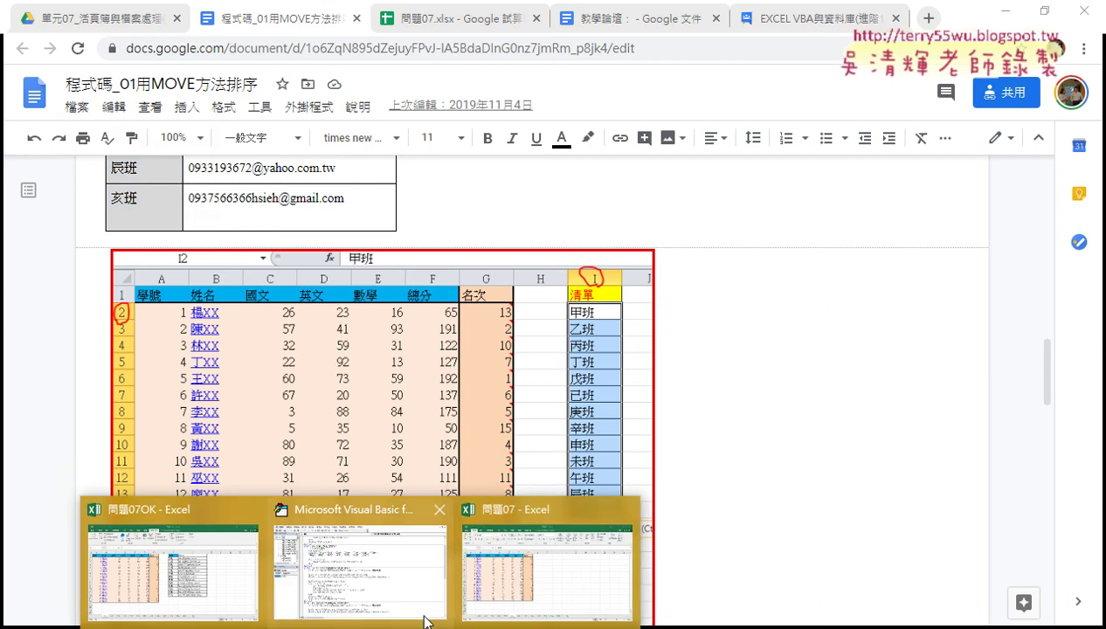
mouse_move(354, 594)
click(562, 570)
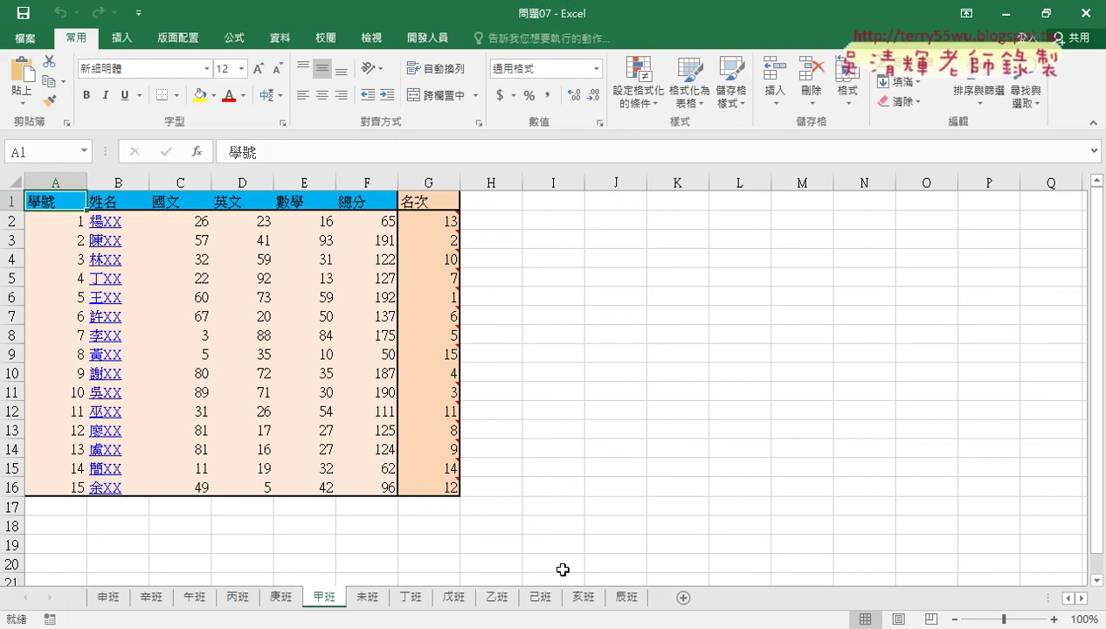
click(544, 202)
text(清單 甲班 乙班 丙班 丁班 戊班 己班 庚班 辛班 申班 未班 午班 辰班 亥班)
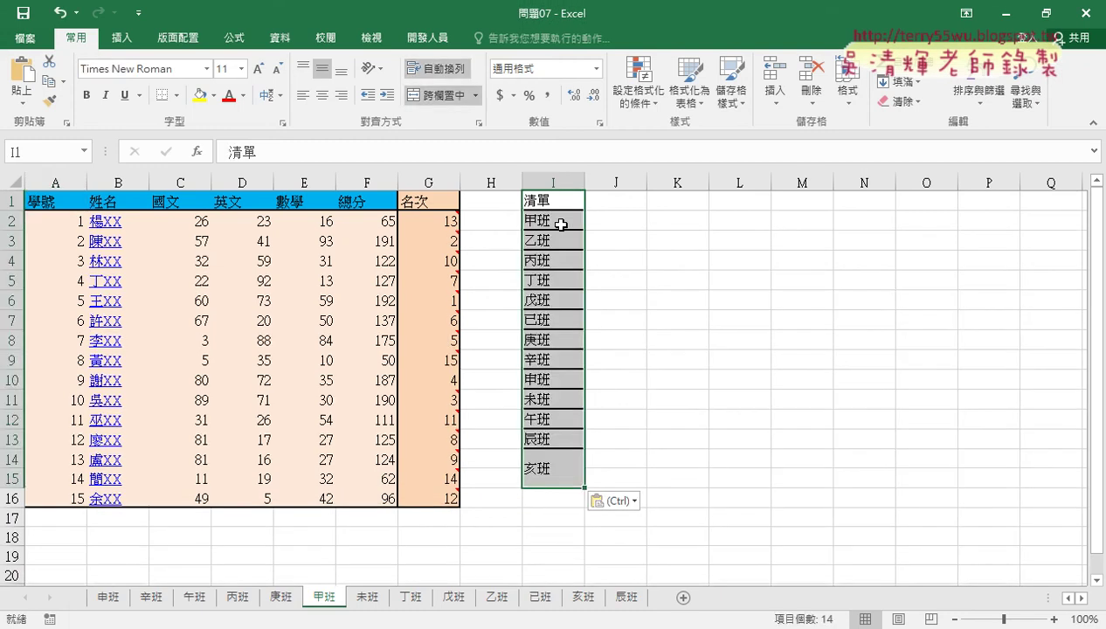
click(622, 317)
click(596, 498)
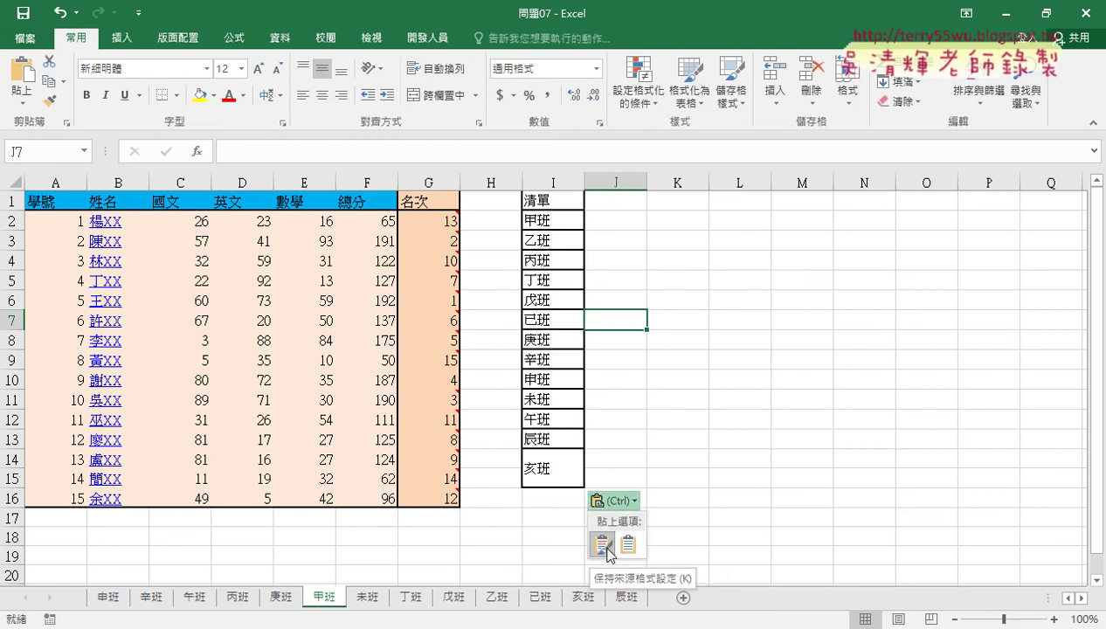
click(628, 544)
click(634, 356)
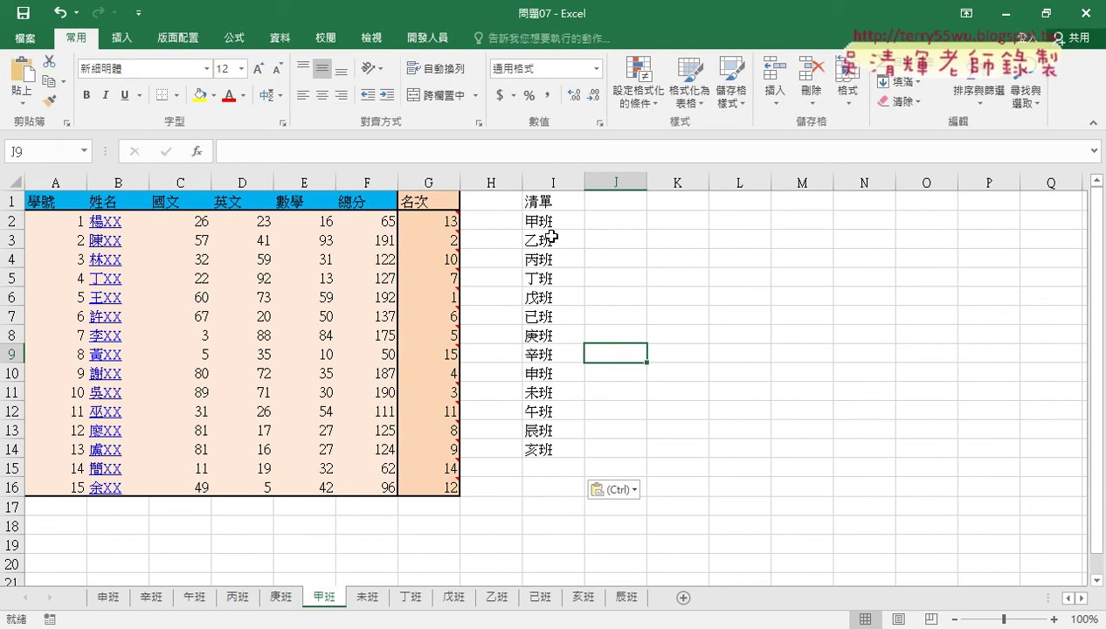
Select the 13 class names 甲班 to 亥班 in I2:I14
drag(547, 222, 550, 449)
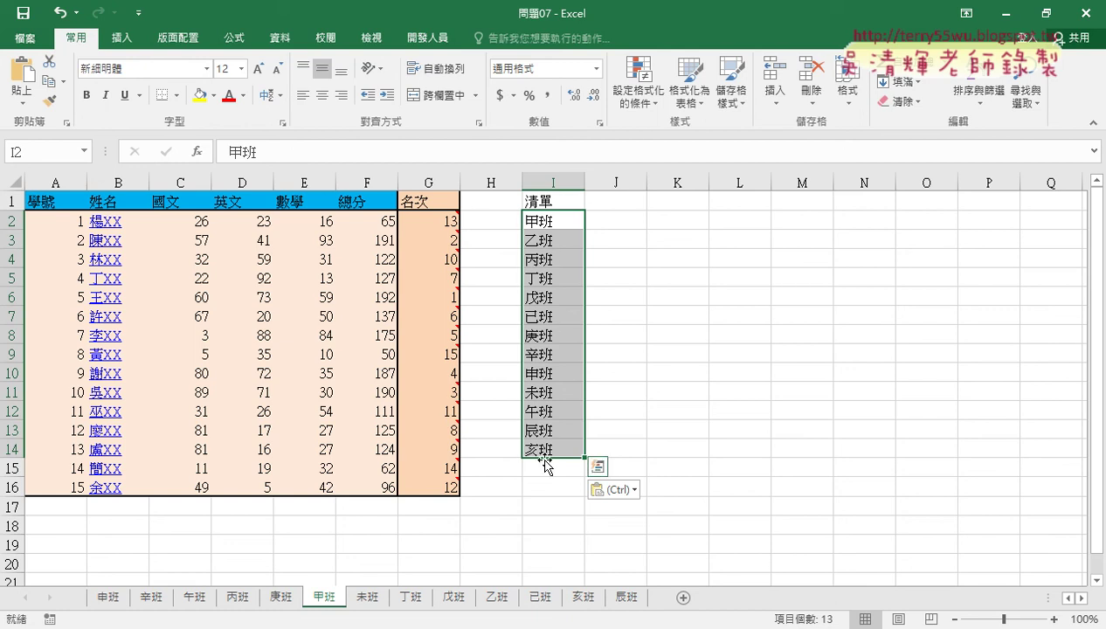
drag(584, 457, 543, 454)
drag(548, 221, 551, 445)
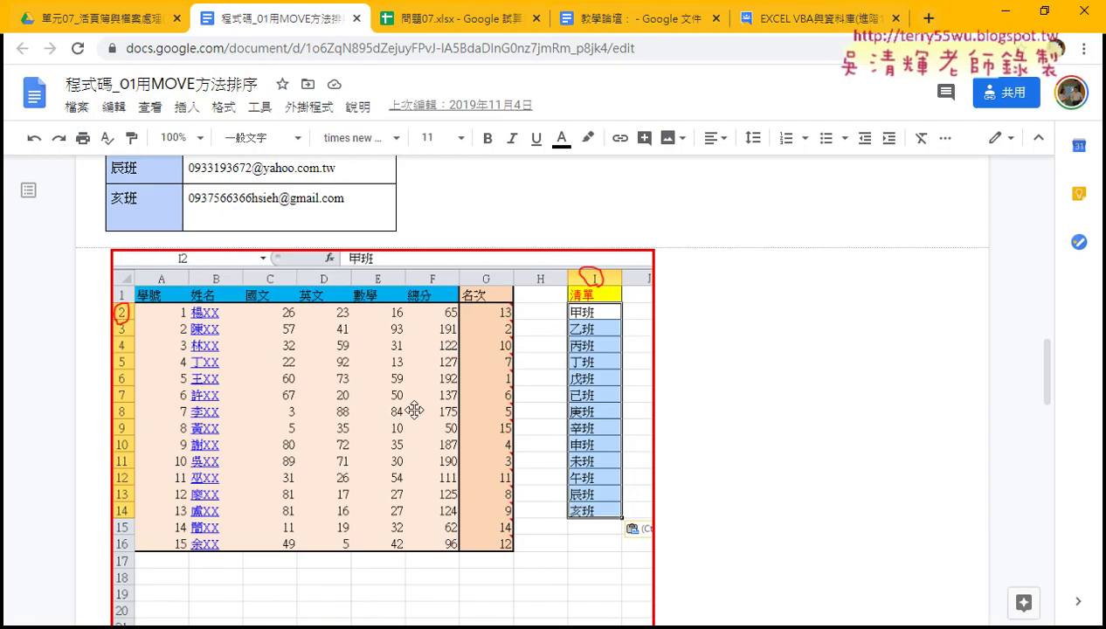
Review Sheets(x).Move before:= in the notes and select the whole 移動工作表_從清單 macro
scroll(434, 418, down, 3)
scroll(434, 417, down, 3)
scroll(434, 419, up, 1)
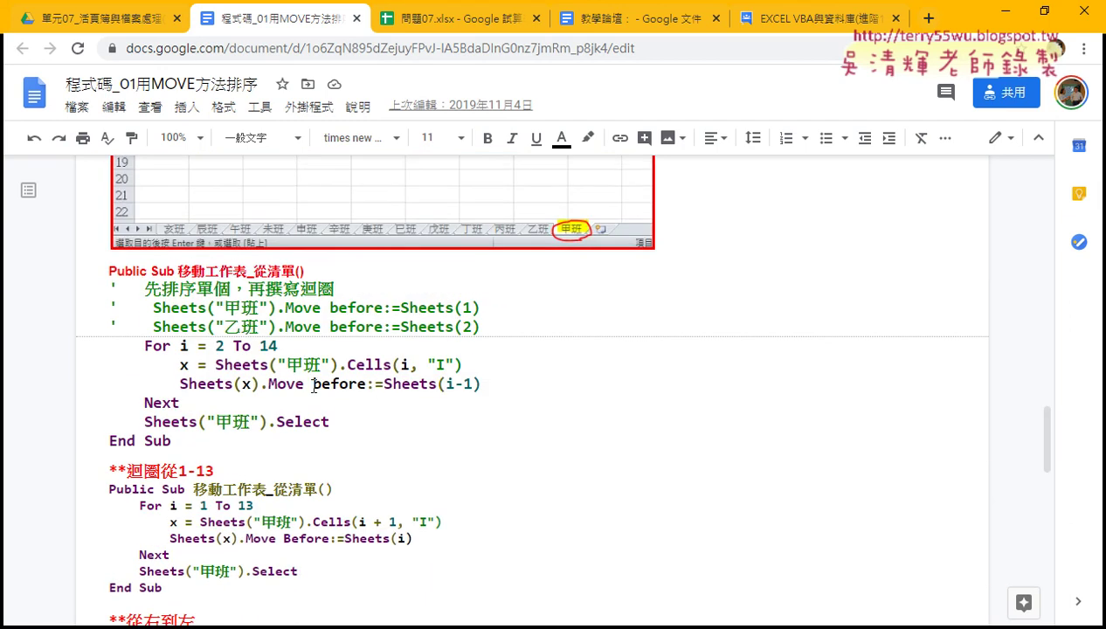
drag(306, 385, 181, 385)
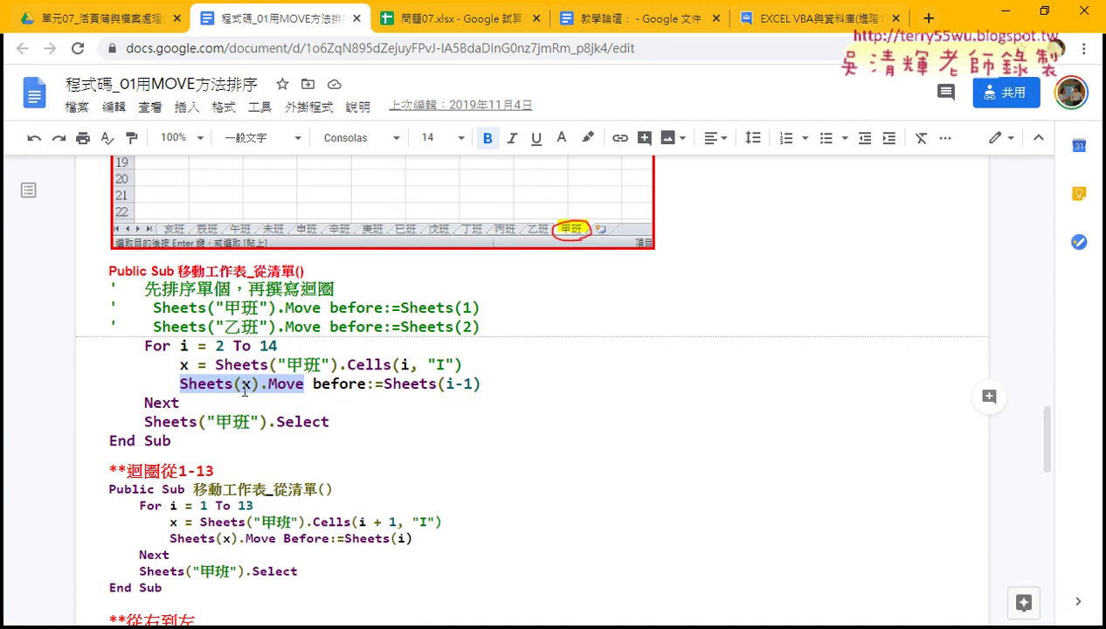
drag(260, 384, 302, 384)
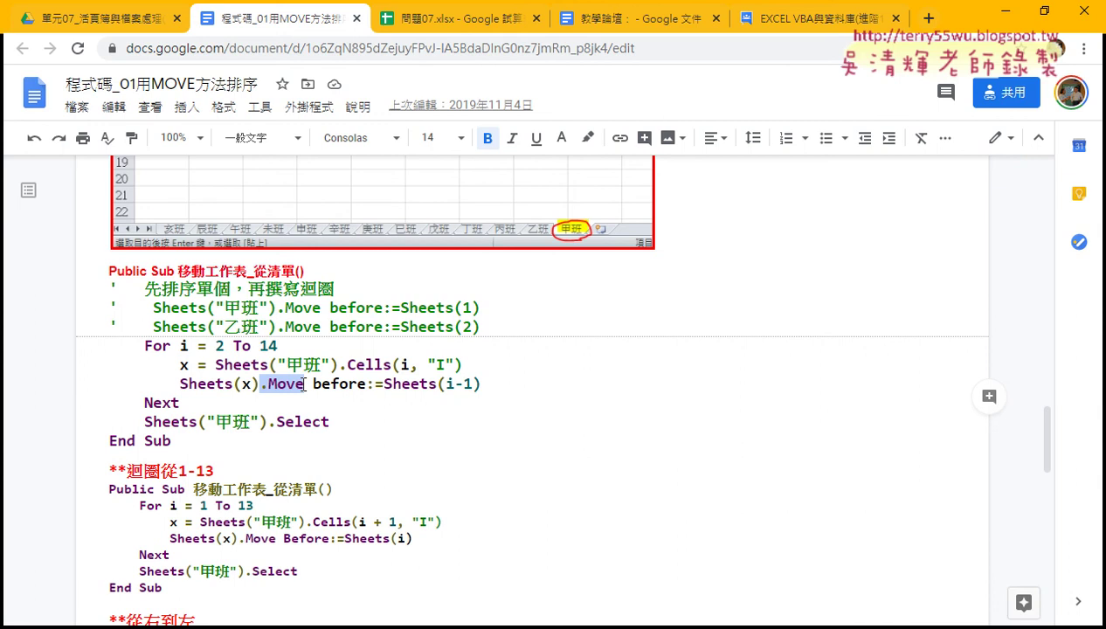
drag(313, 384, 383, 383)
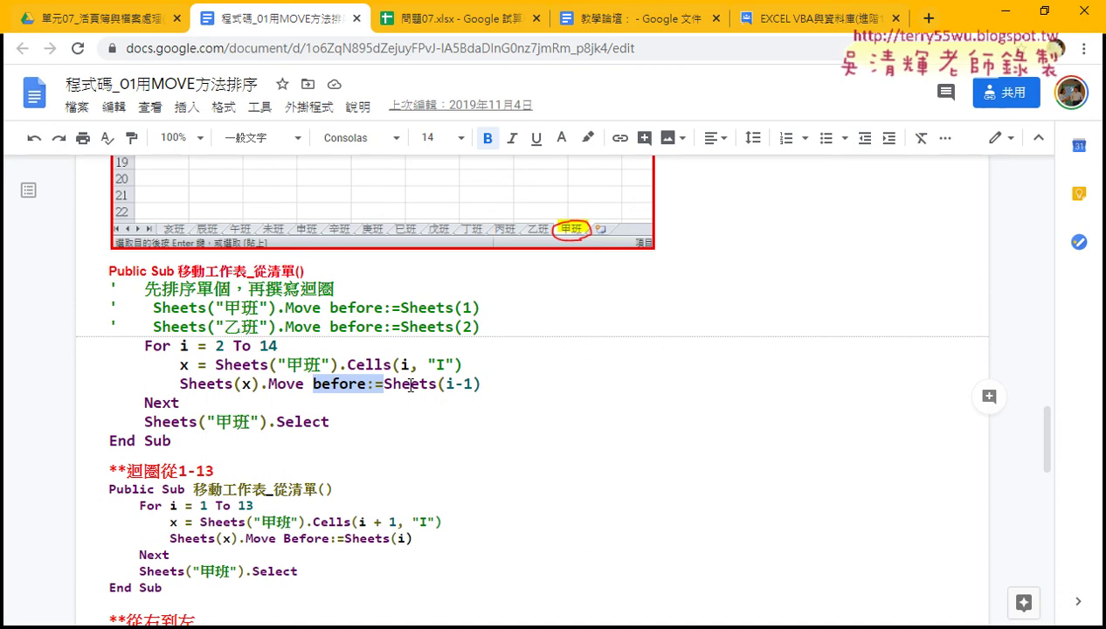
drag(172, 441, 88, 270)
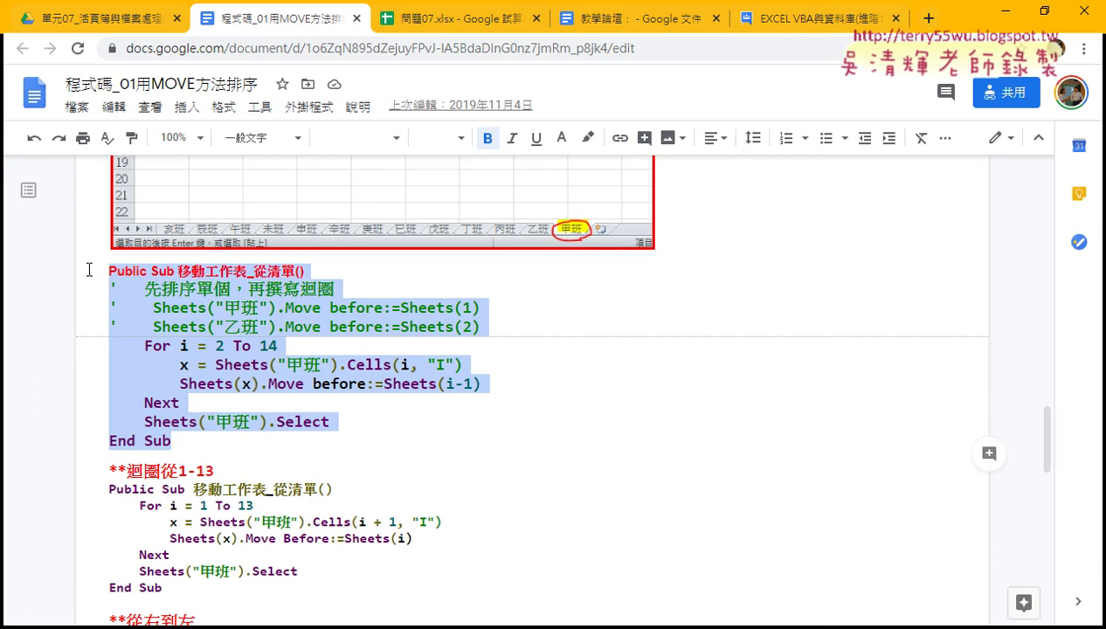
Bring the 問題07 workbook forward and show the 開發人員 (Developer) ribbon
click(360, 626)
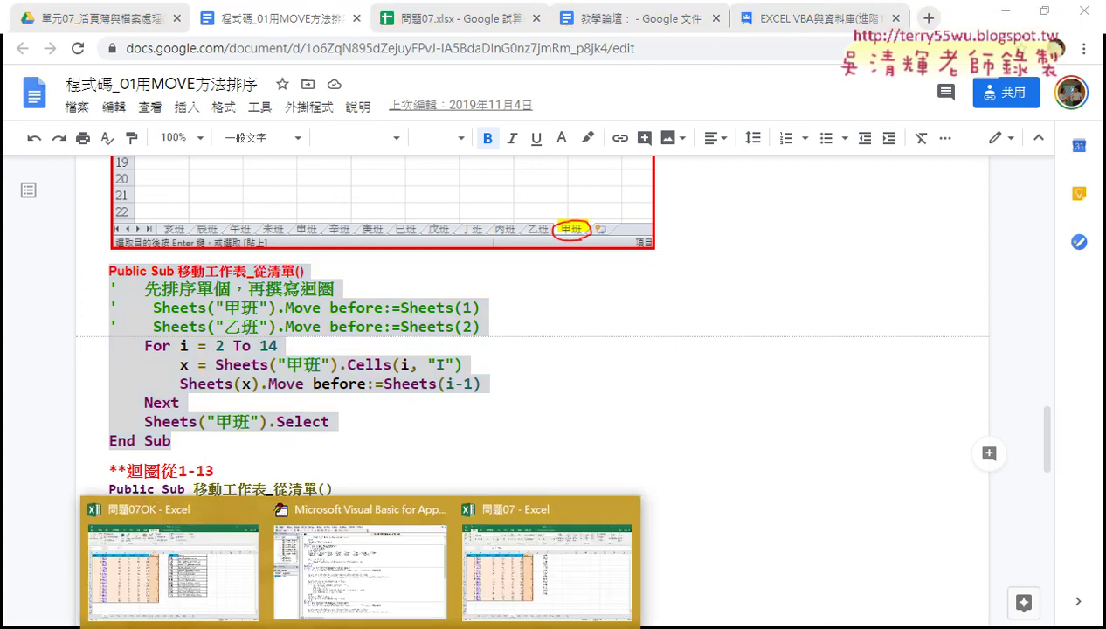
click(538, 577)
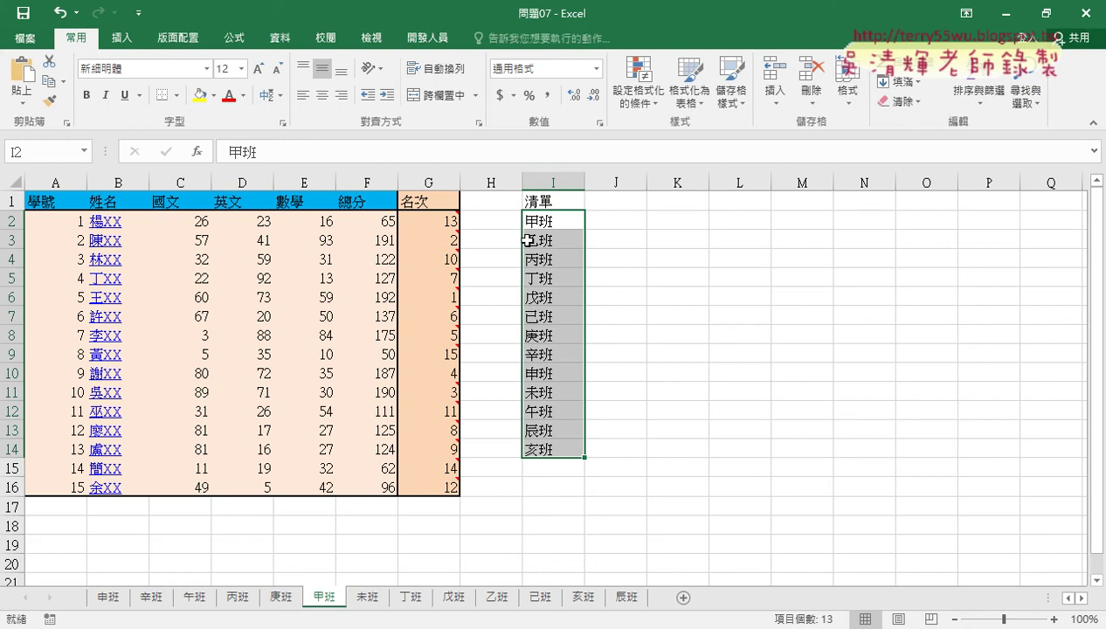
click(425, 38)
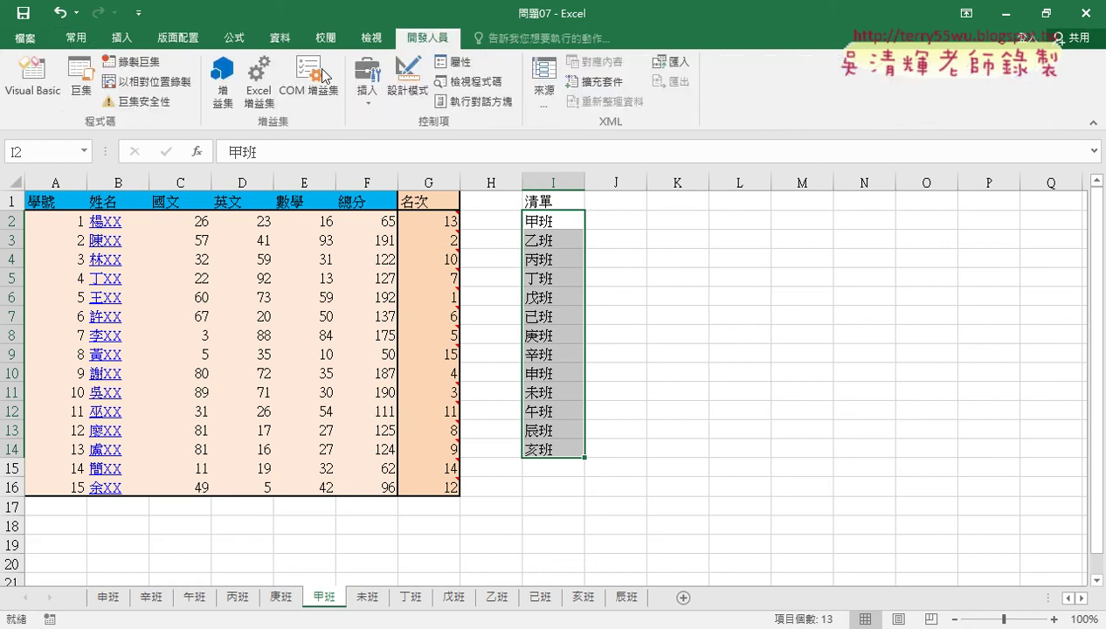
Insert a new module, paste the 移動工作表_從清單 macro and delete Public from its declaration
click(30, 85)
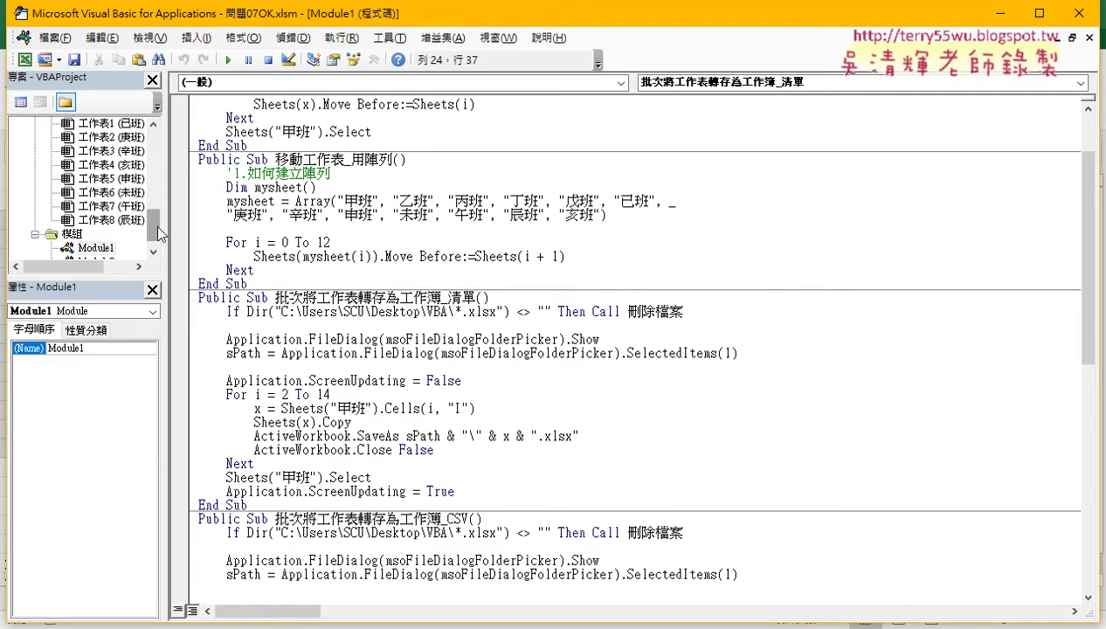
mouse_move(157, 232)
mouse_down()
mouse_move(157, 154)
mouse_move(285, 153)
mouse_up()
right_click(96, 151)
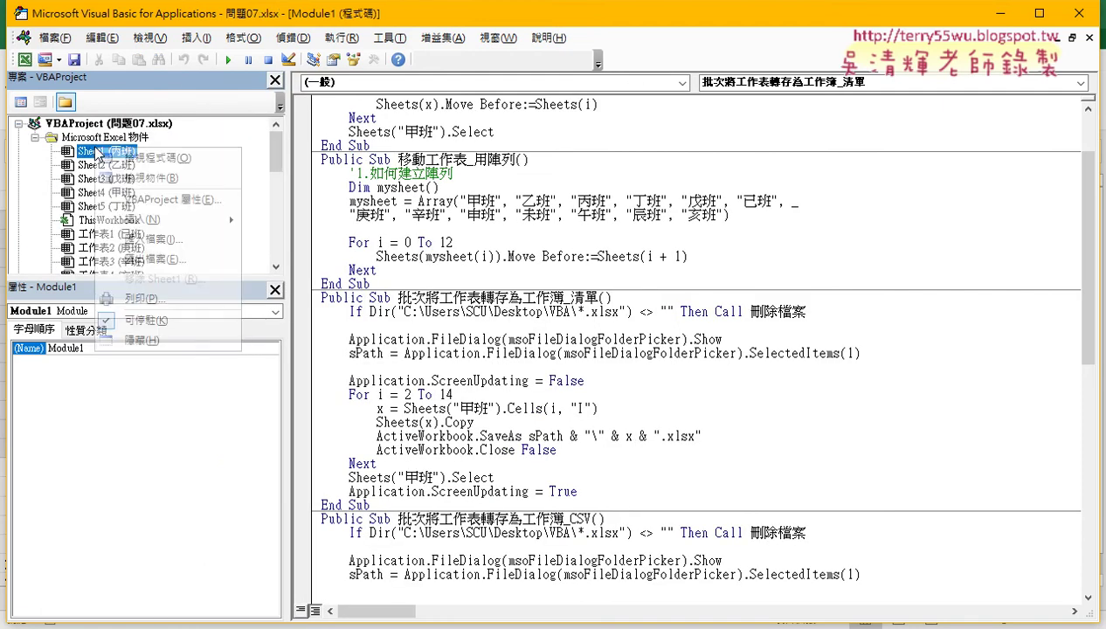
mouse_move(135, 220)
click(288, 240)
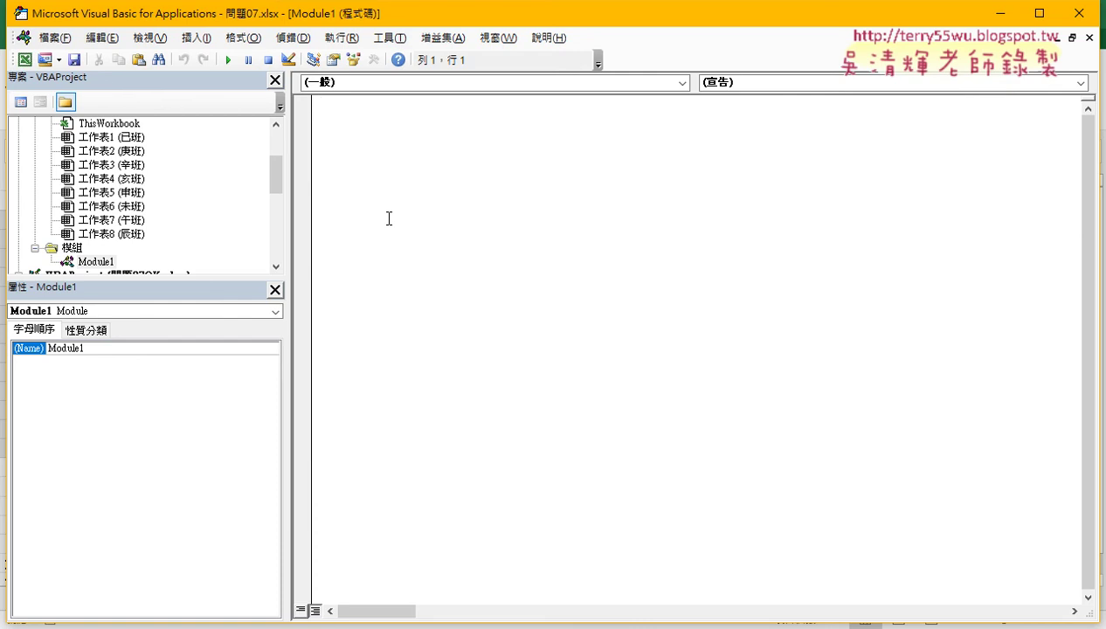
text(Public Sub 移動工作表_從清單() '   先排序單個，再撰寫迴圈 '    Sheets("甲班").Move before:=Sheets(1) '    Sheets("乙班").Move before:=Sheets(2)     For i = 2 To 14         x = Sheets("甲班").Cells(i, "I")         Sheets(x).Move before:=Sheets(i - 1)     Next     Sheets("甲班").Select End Sub)
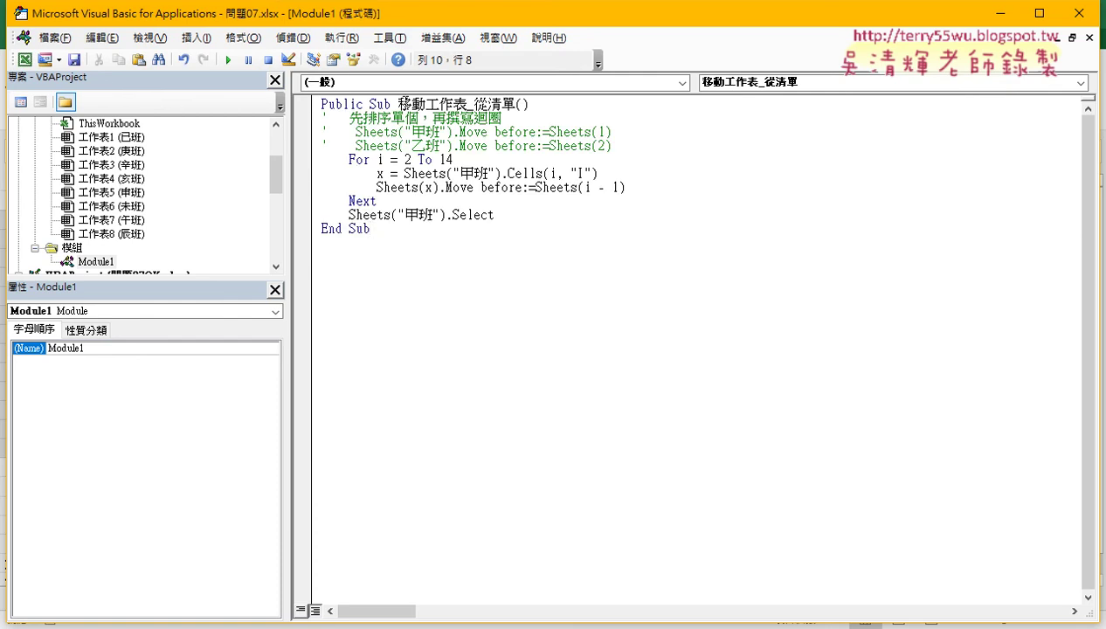
drag(366, 104, 225, 109)
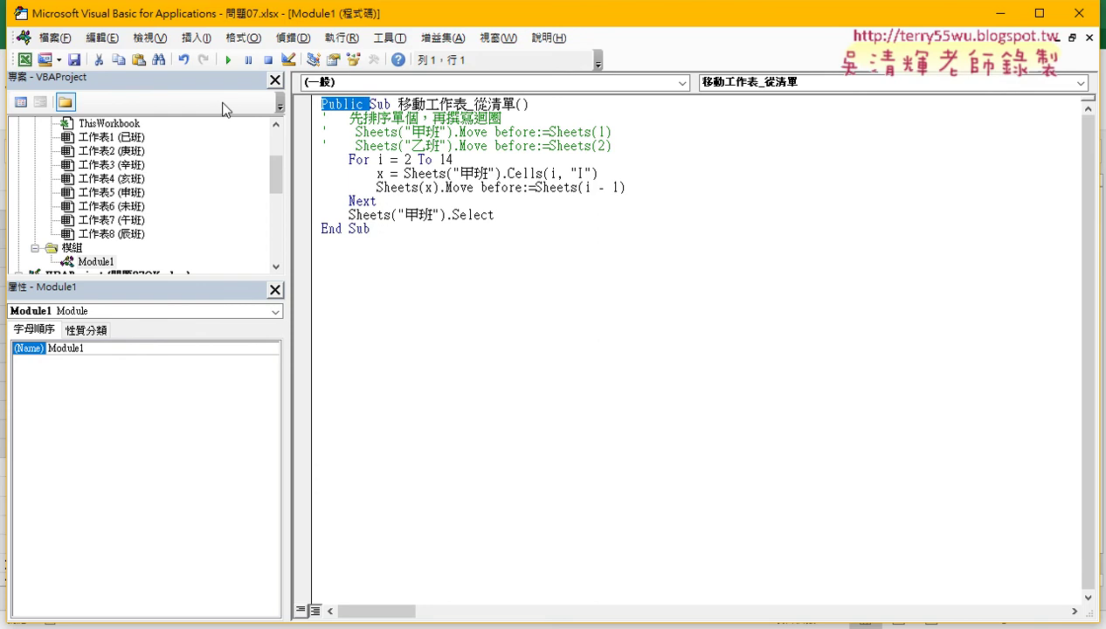
key(Delete)
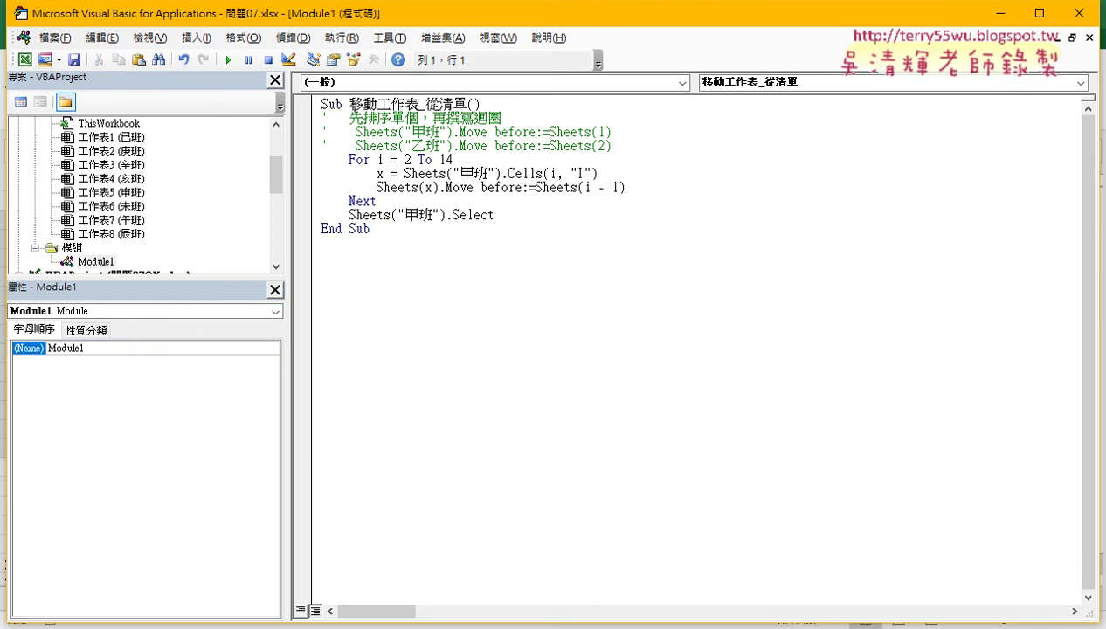
drag(349, 104, 469, 105)
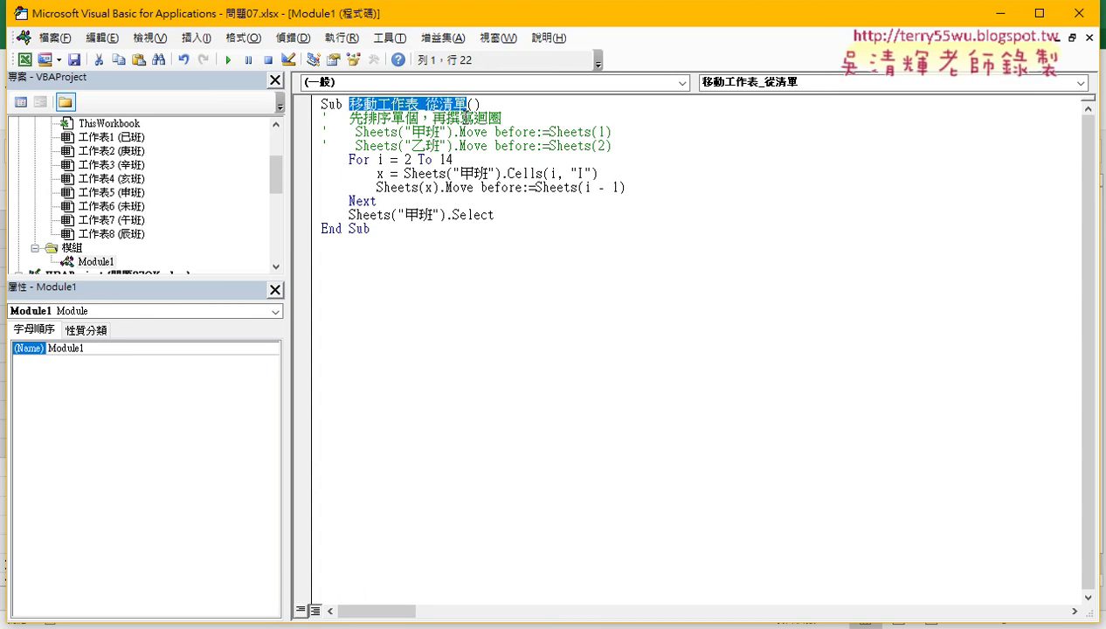
Dock the Edit toolbar and comment out the loop lines from For to Select
drag(511, 215, 294, 160)
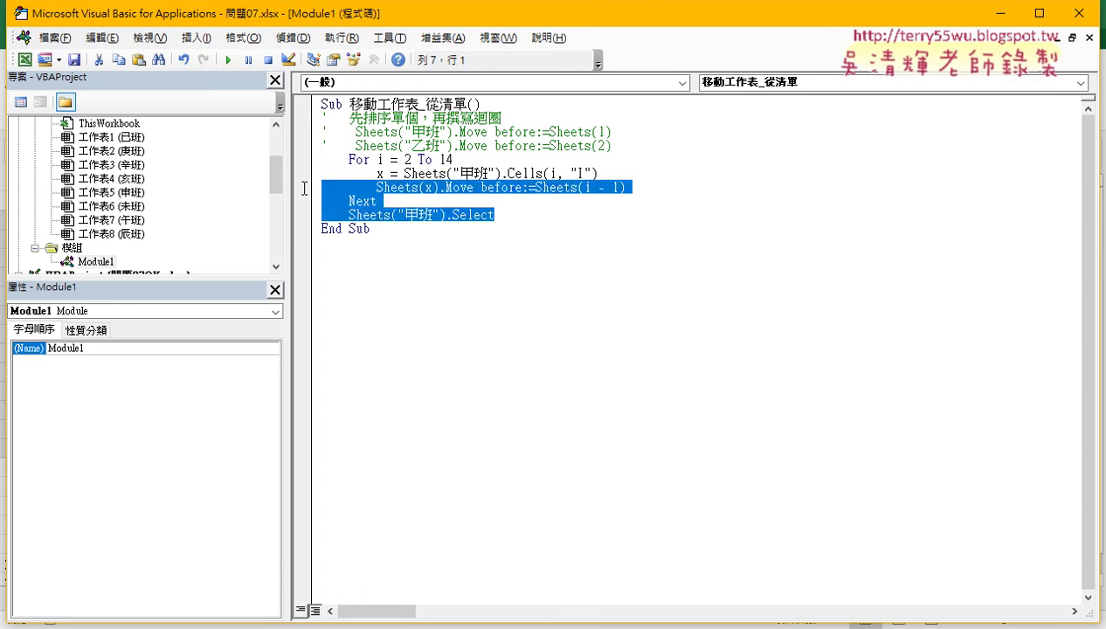
right_click(288, 60)
click(316, 105)
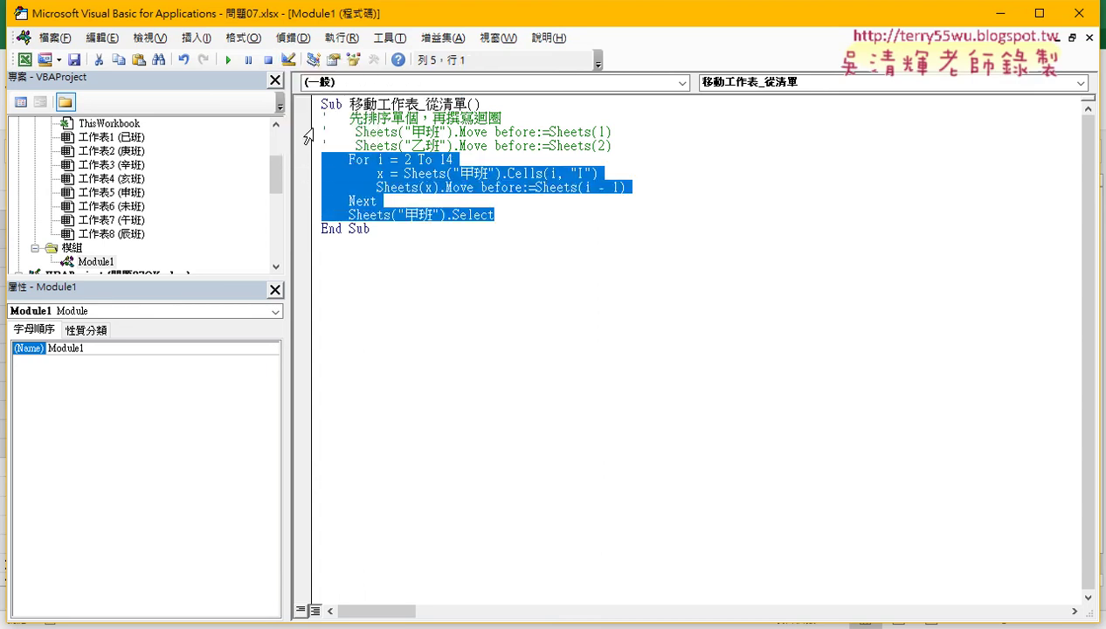
drag(183, 155, 190, 82)
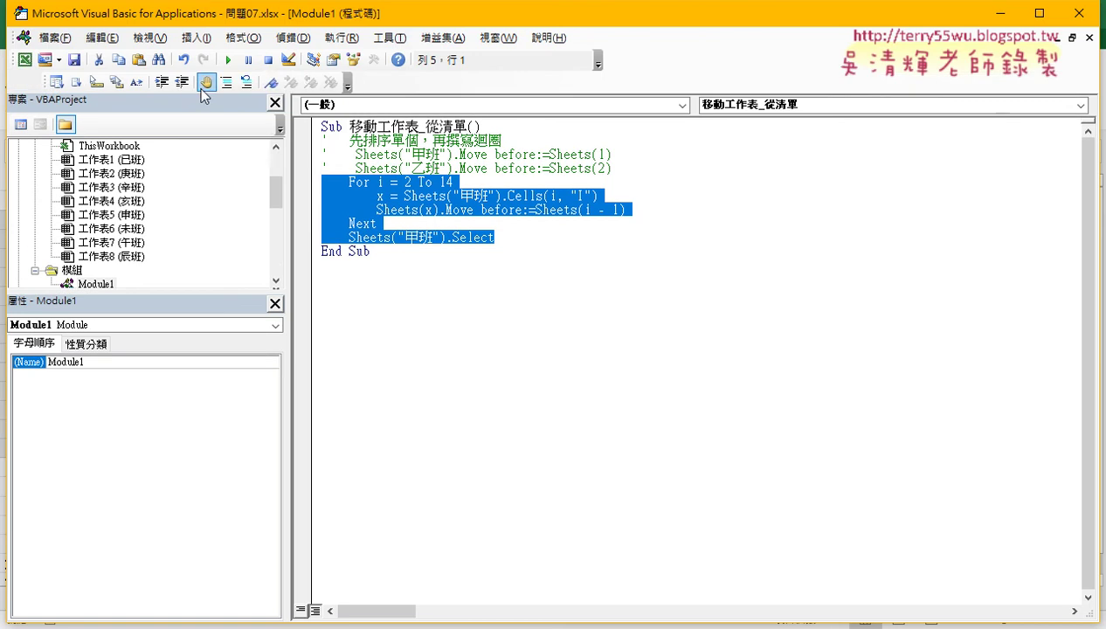
right_click(216, 65)
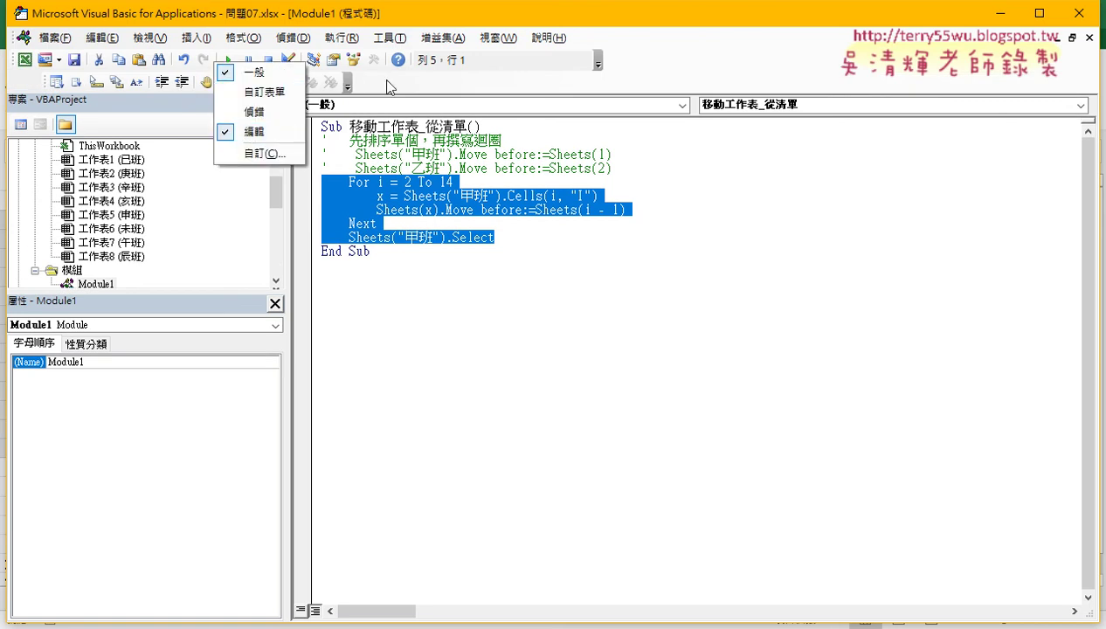
key(Escape)
click(227, 81)
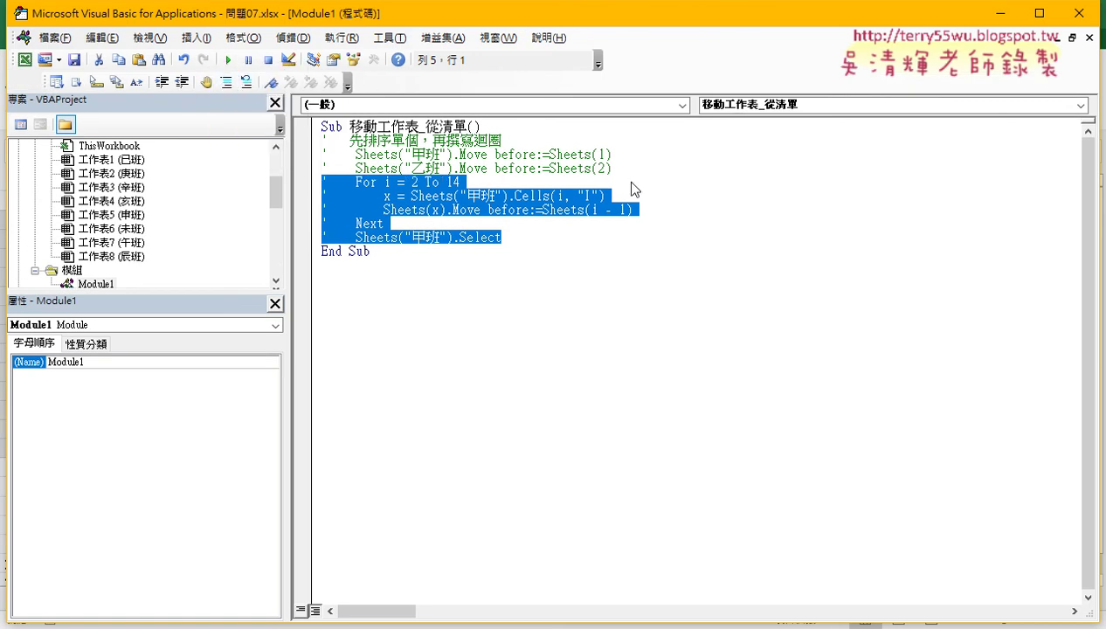
Uncomment the two Sheets Move lines for 甲班 and 乙班
mouse_move(616, 168)
mouse_down()
mouse_move(328, 152)
mouse_move(323, 140)
mouse_up()
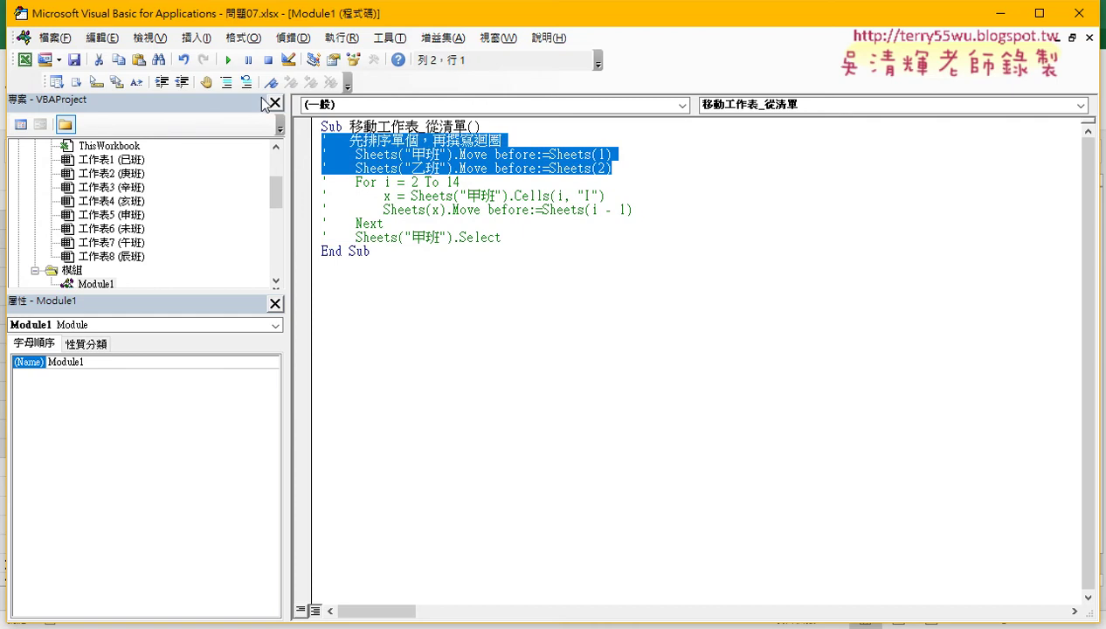
click(625, 169)
drag(626, 169, 320, 154)
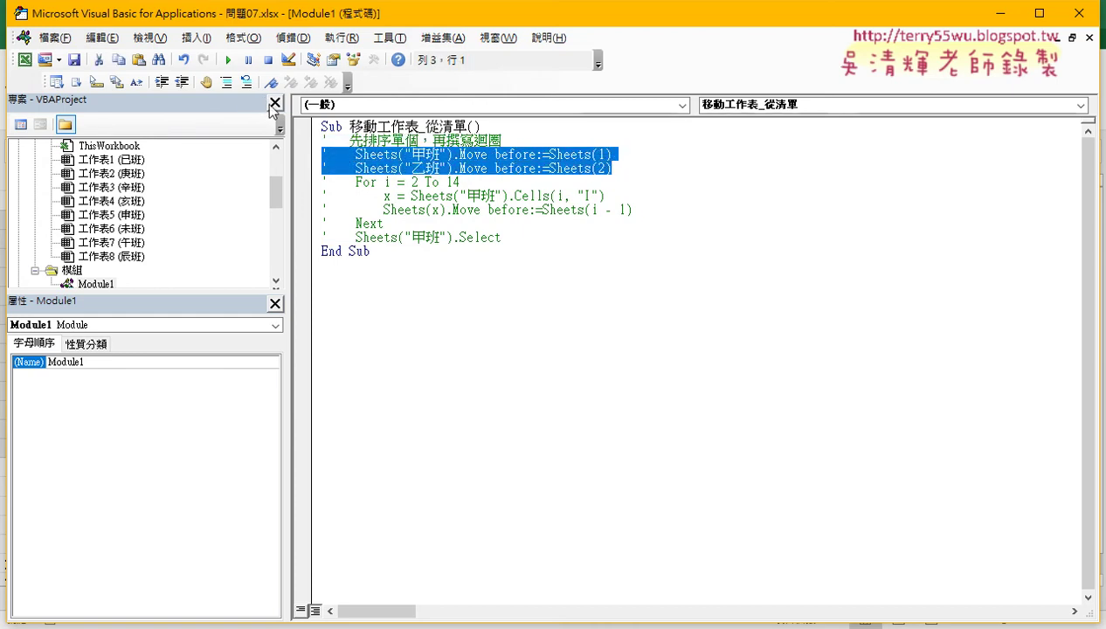
click(246, 81)
click(392, 168)
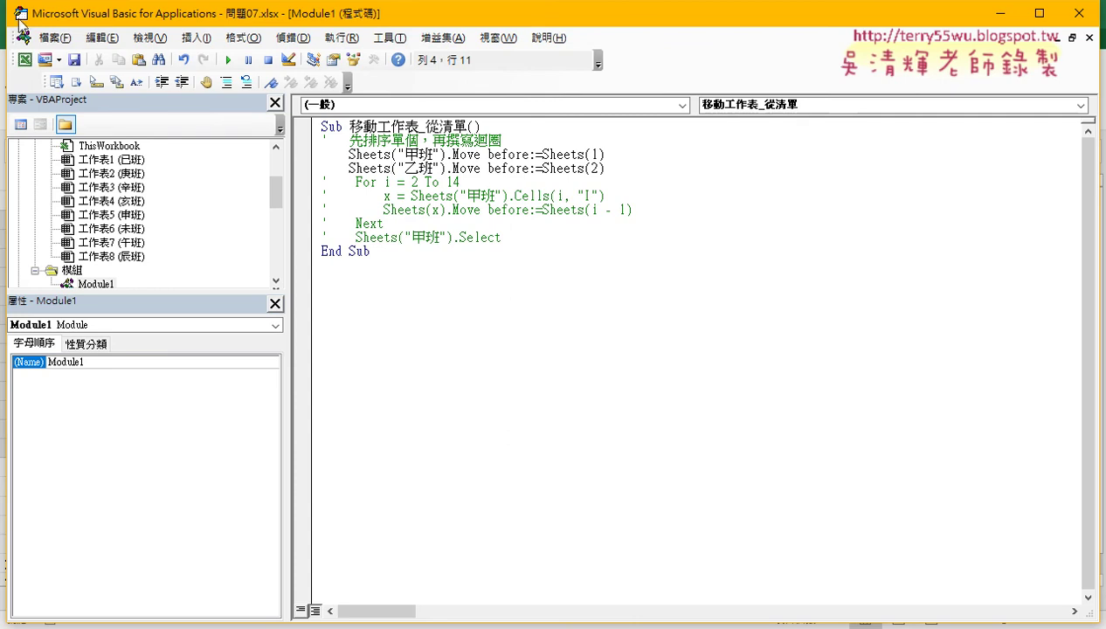
Review 甲班 moving to Sheets(1) and 乙班 to Sheets(2), shrinking the editor to show the workbook
drag(349, 155, 447, 155)
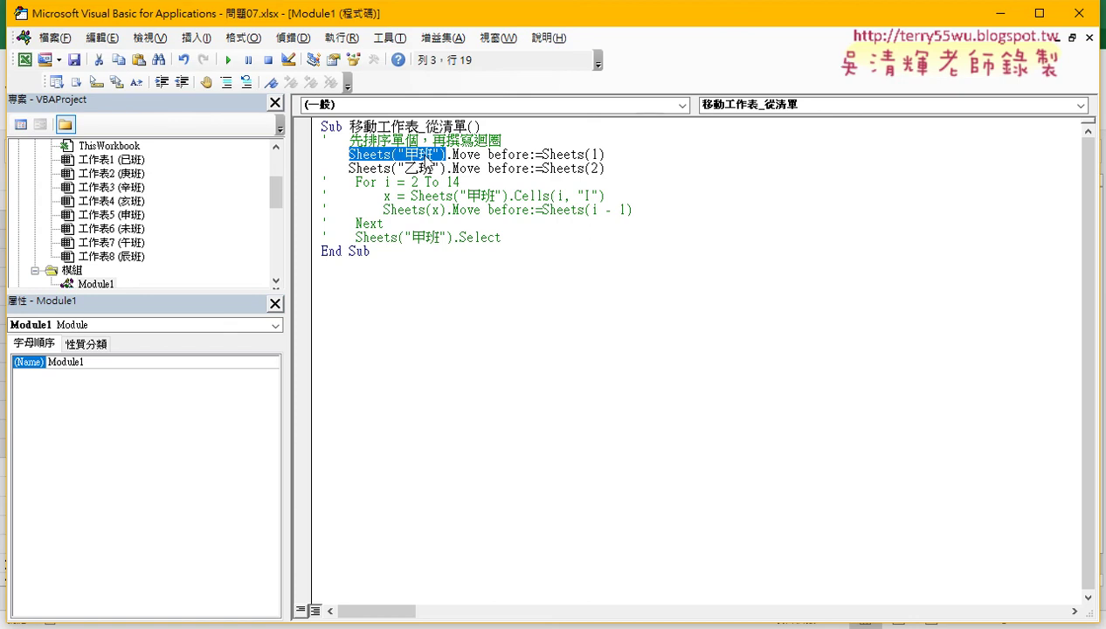
double_click(593, 155)
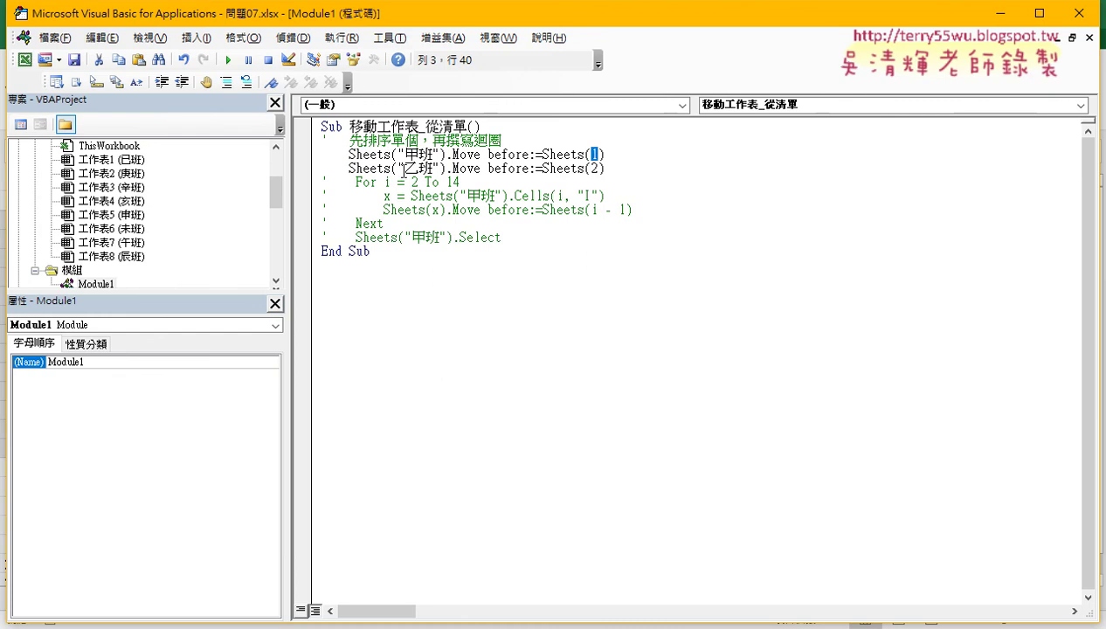
drag(403, 168, 428, 170)
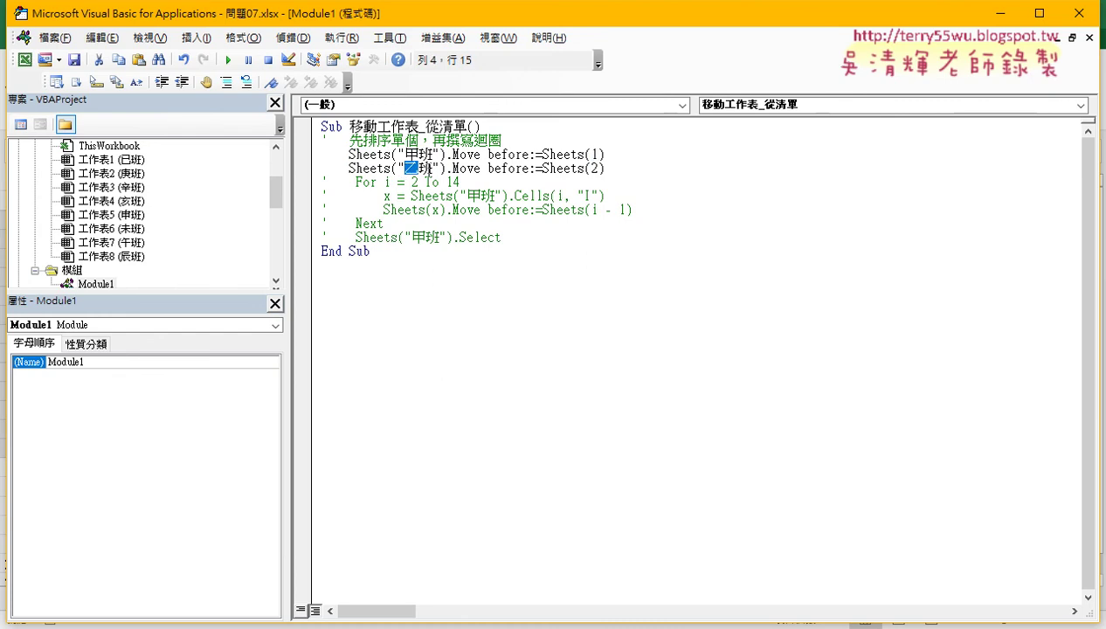
double_click(593, 168)
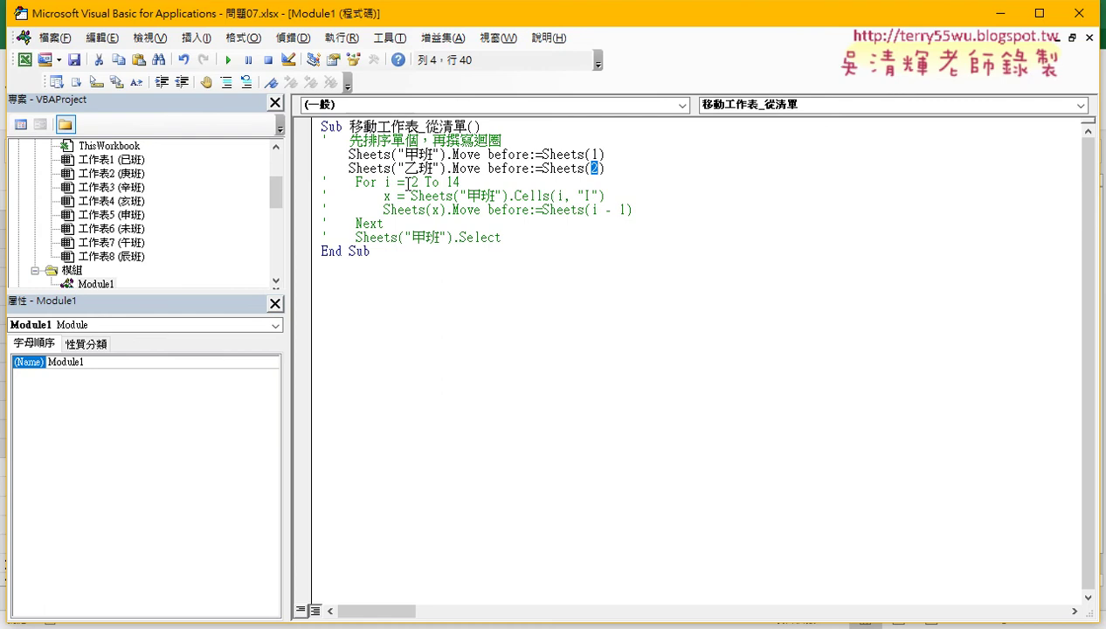
drag(114, 13, 299, 37)
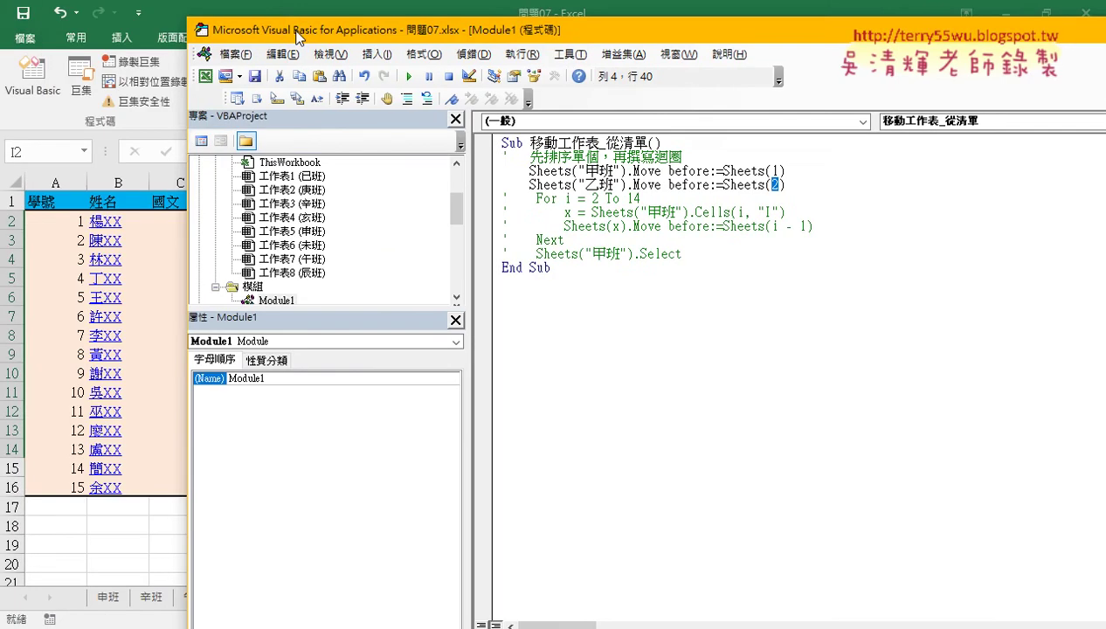
click(144, 275)
click(548, 450)
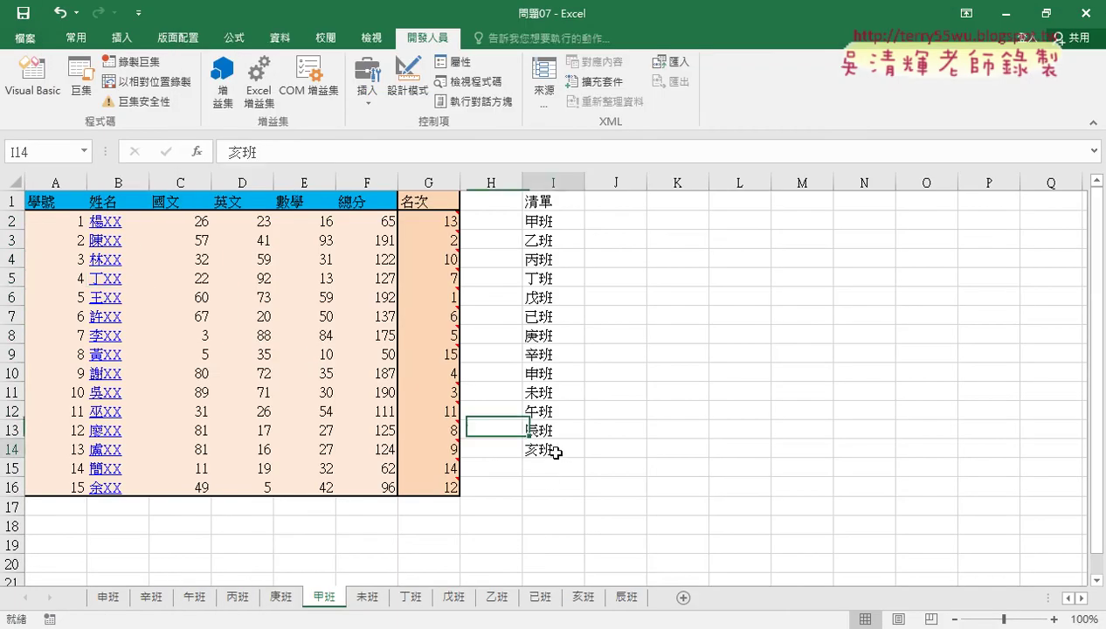
click(546, 220)
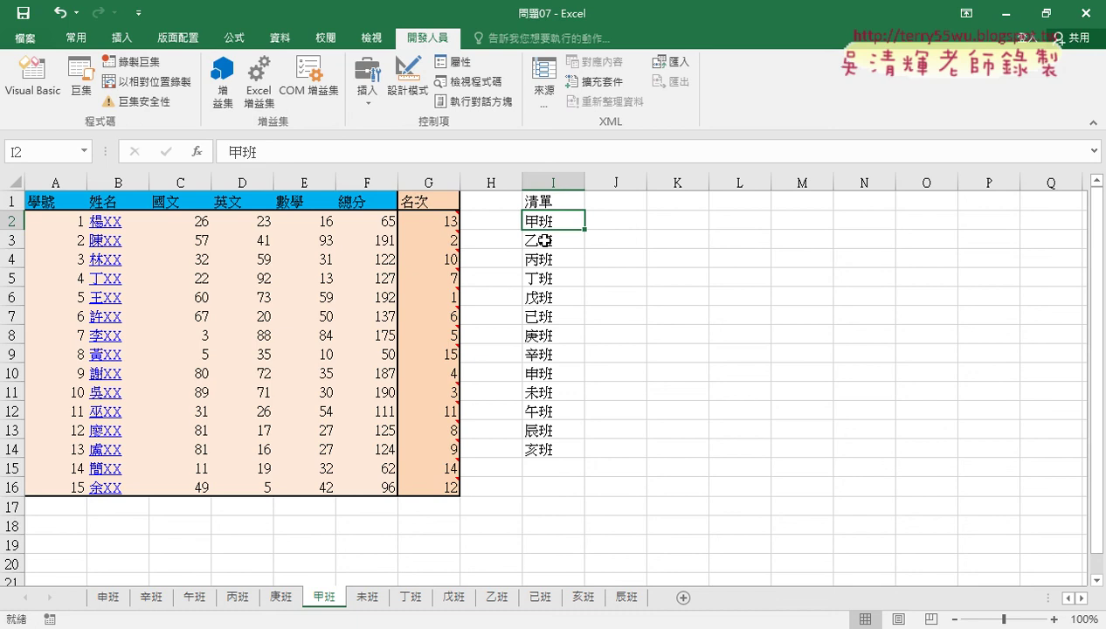
click(544, 239)
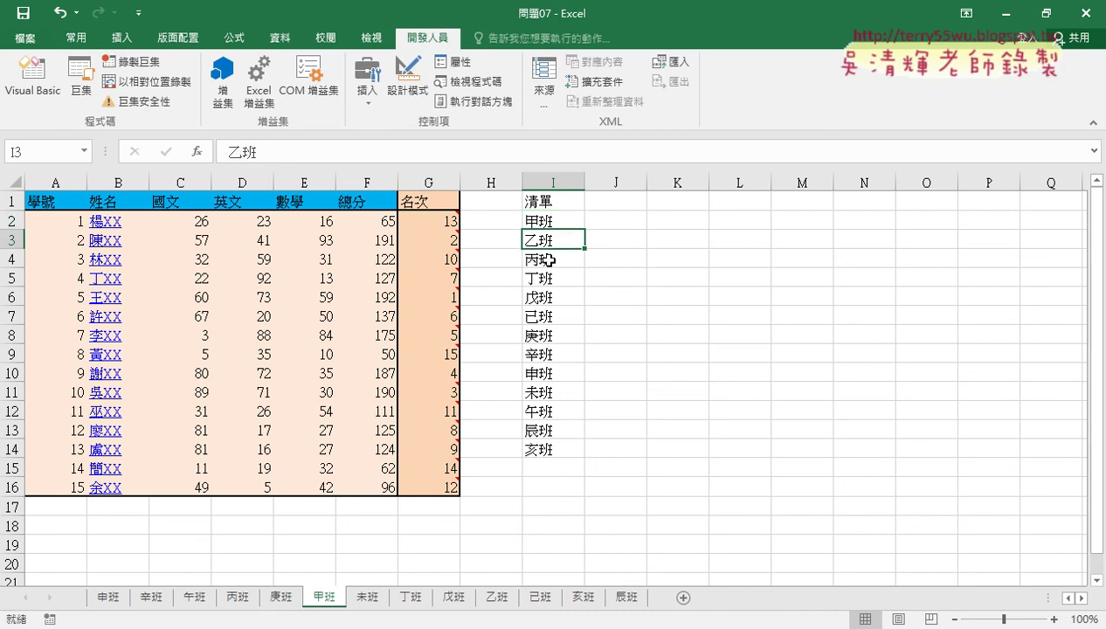
click(543, 259)
click(545, 279)
click(552, 301)
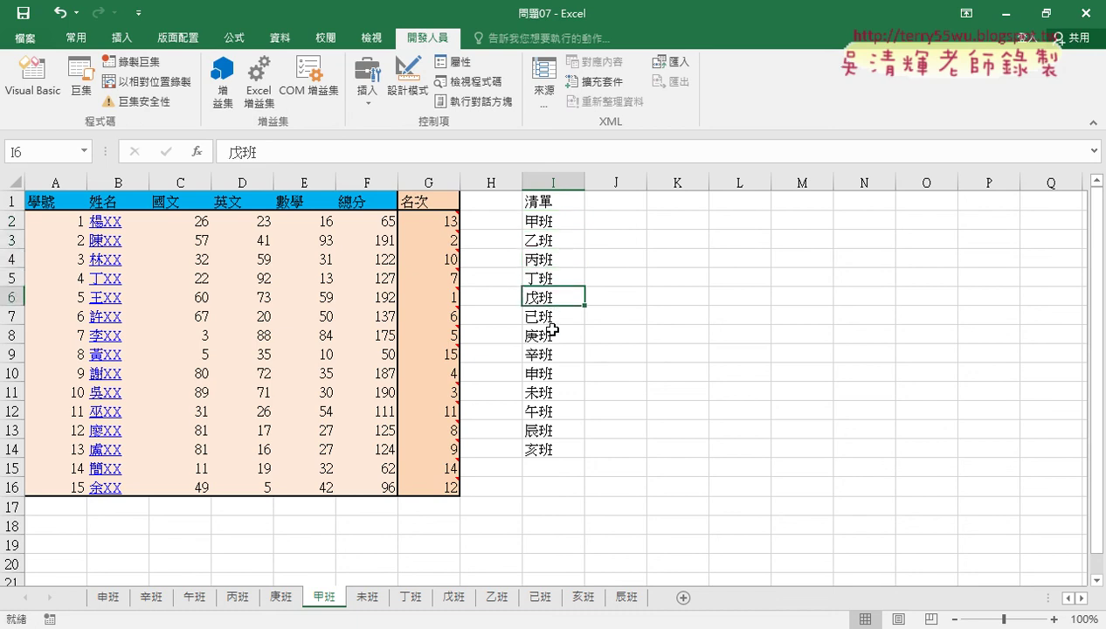
mouse_move(360, 628)
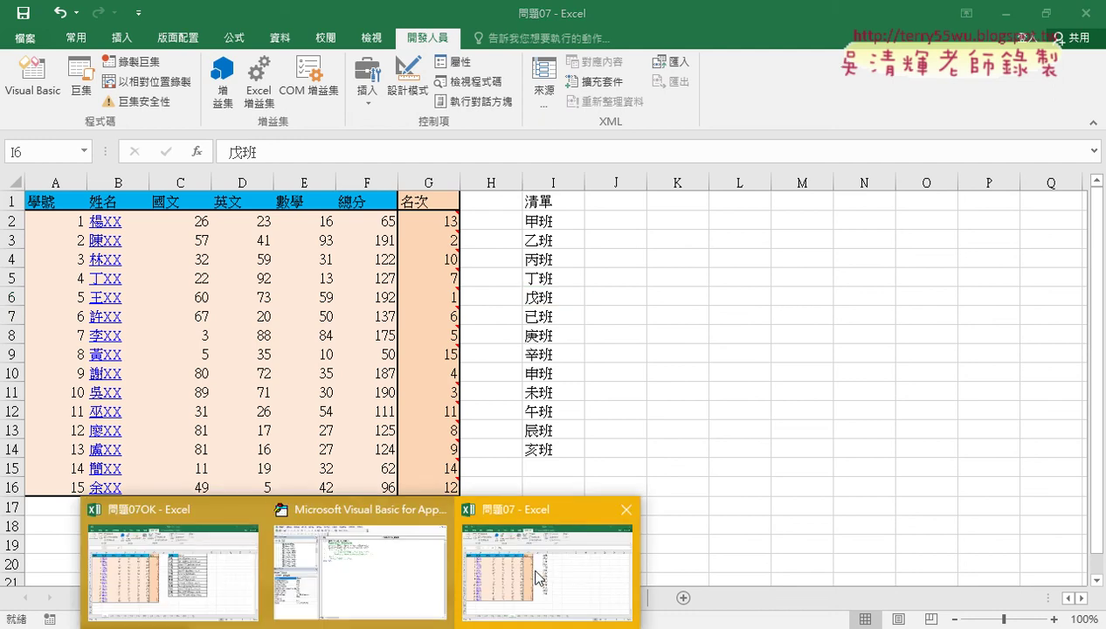
click(360, 550)
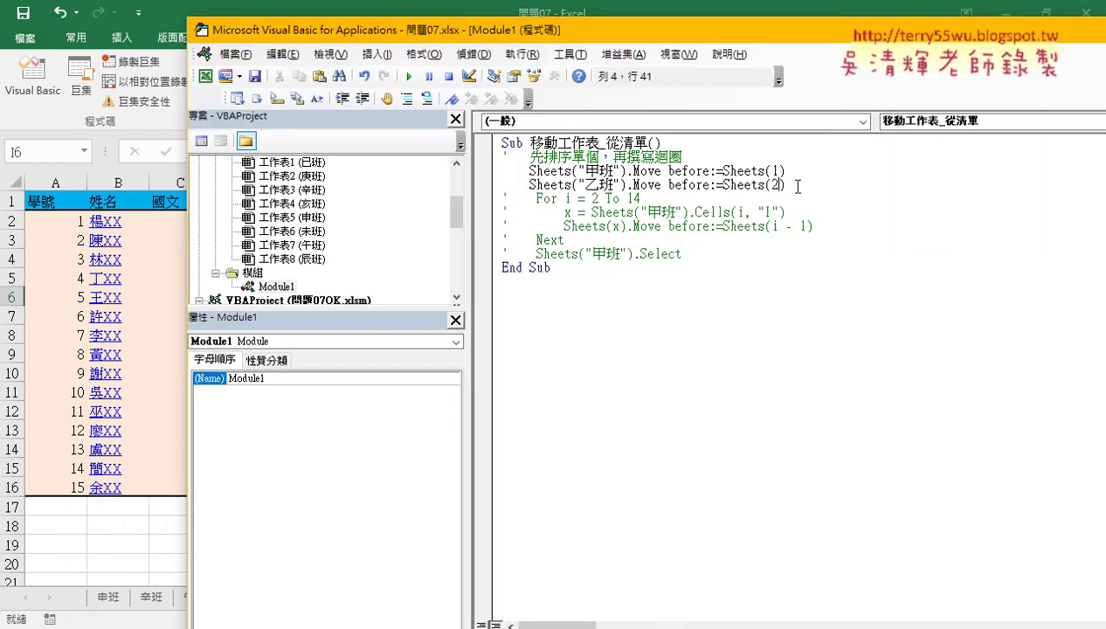
Comment out the fixed 甲班-to-Sheets(1) and 乙班-to-Sheets(2) Move lines with Comment Block
drag(785, 185, 475, 165)
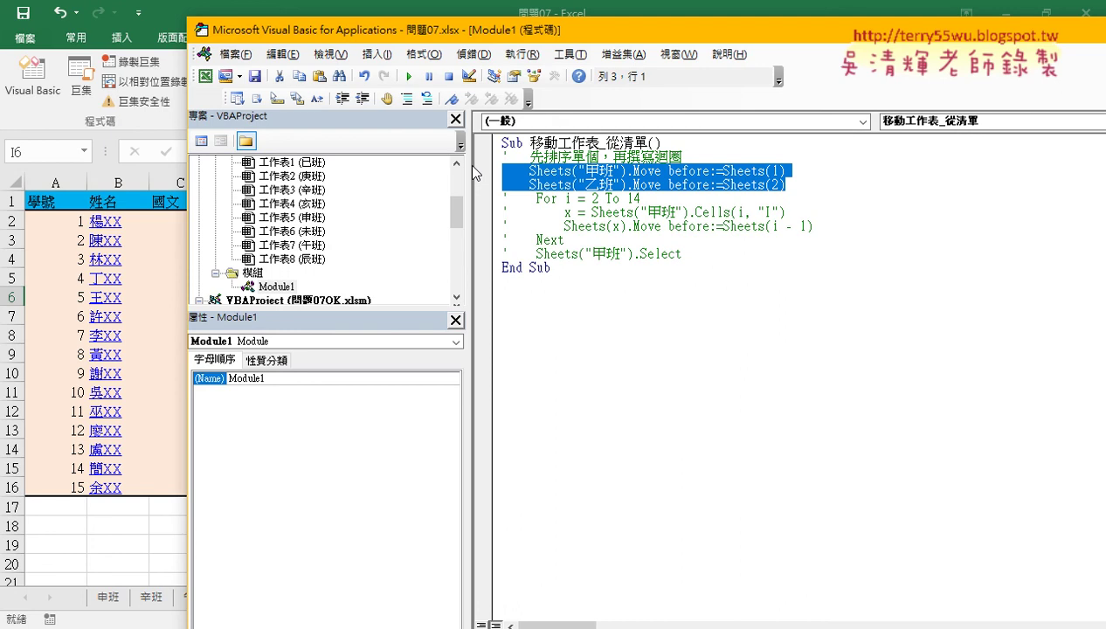
click(776, 171)
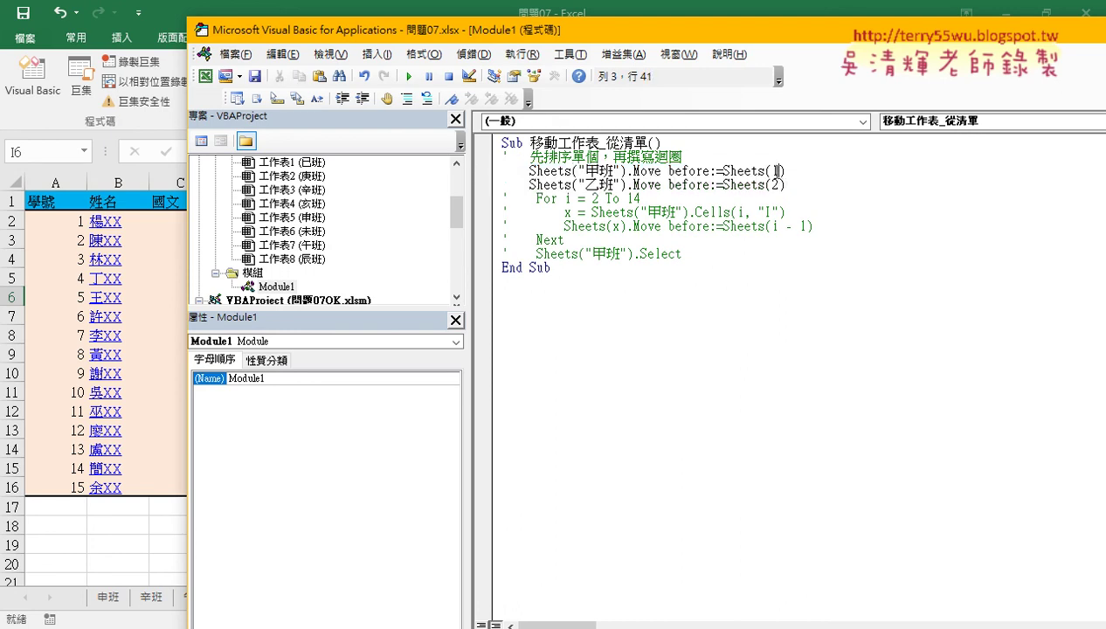
drag(781, 171, 768, 171)
drag(618, 171, 577, 171)
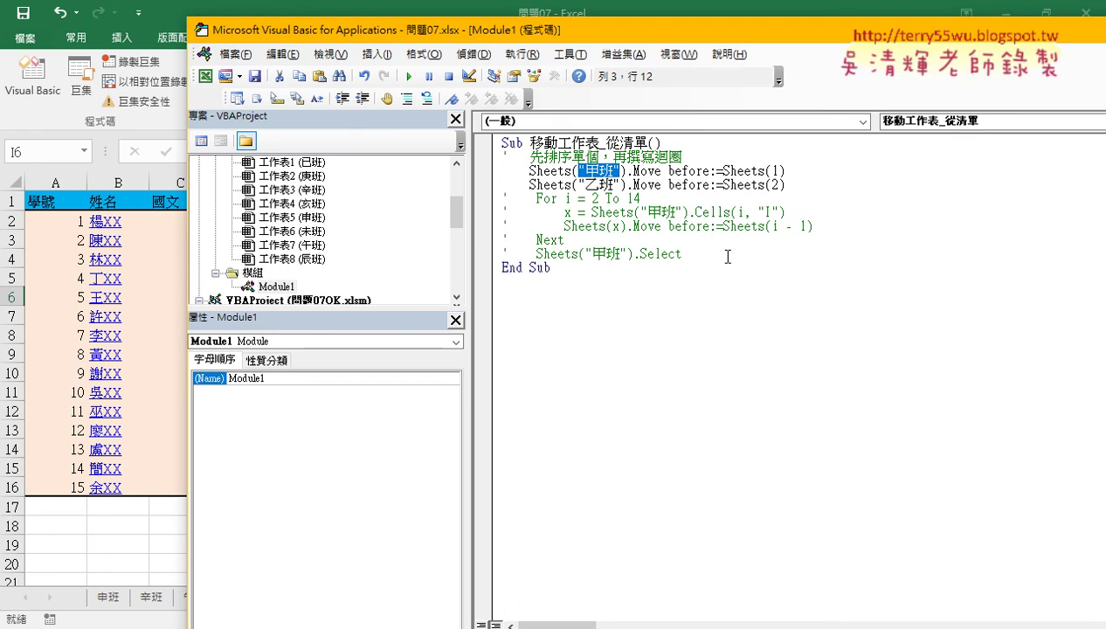
drag(721, 253, 506, 194)
drag(564, 240, 502, 195)
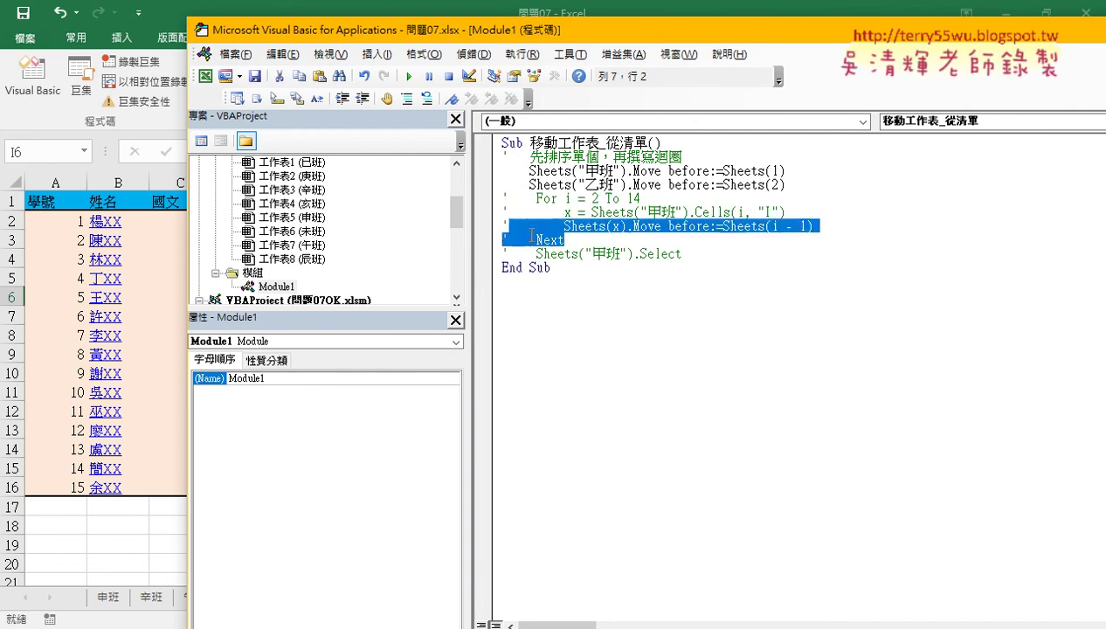
drag(786, 185, 485, 172)
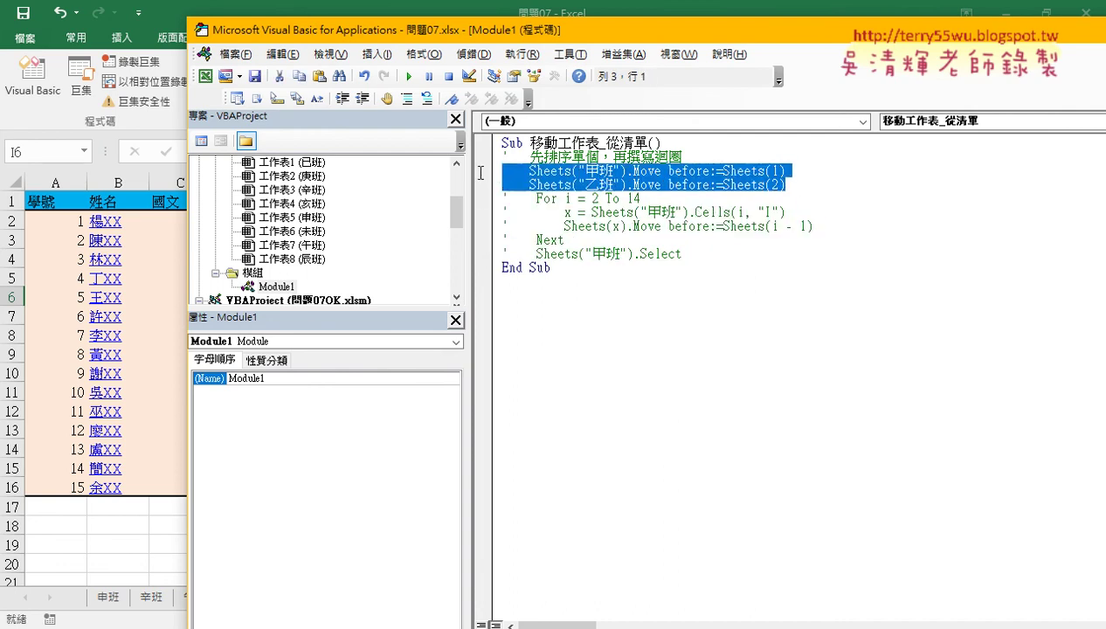
click(407, 101)
drag(564, 240, 502, 198)
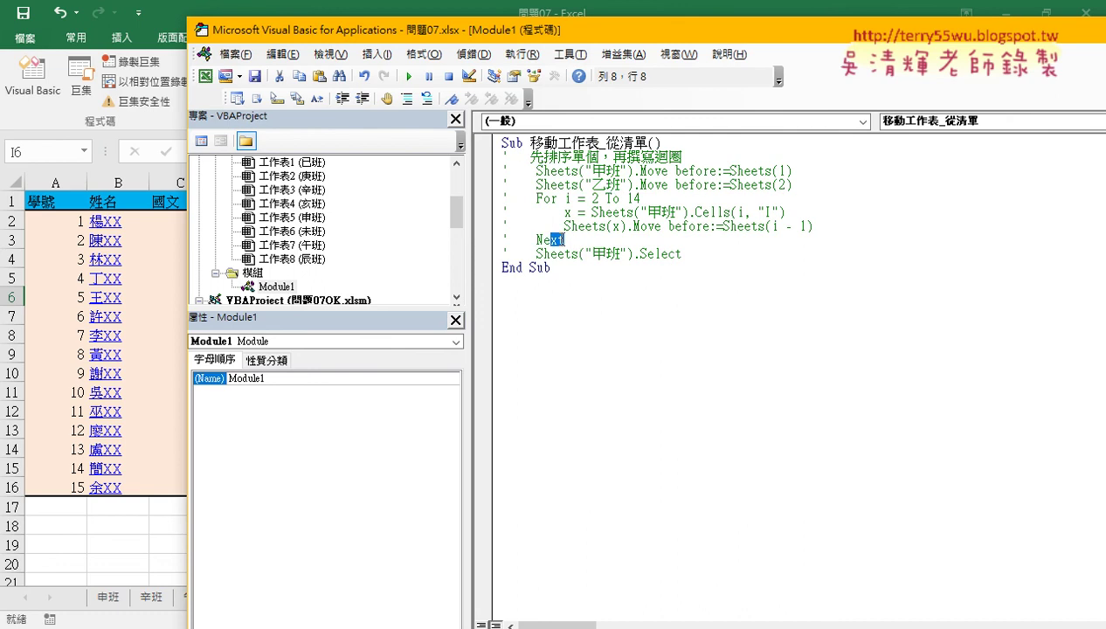
Uncomment the For…Next loop, undoing a trial edit so bounds stay 2 To 14
click(428, 102)
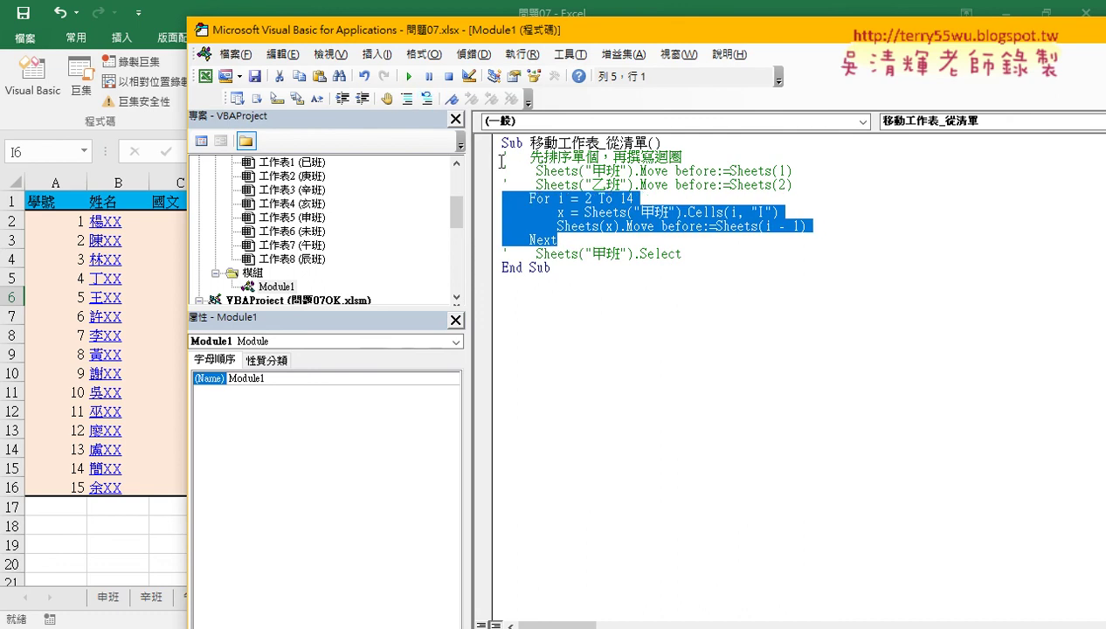
click(588, 226)
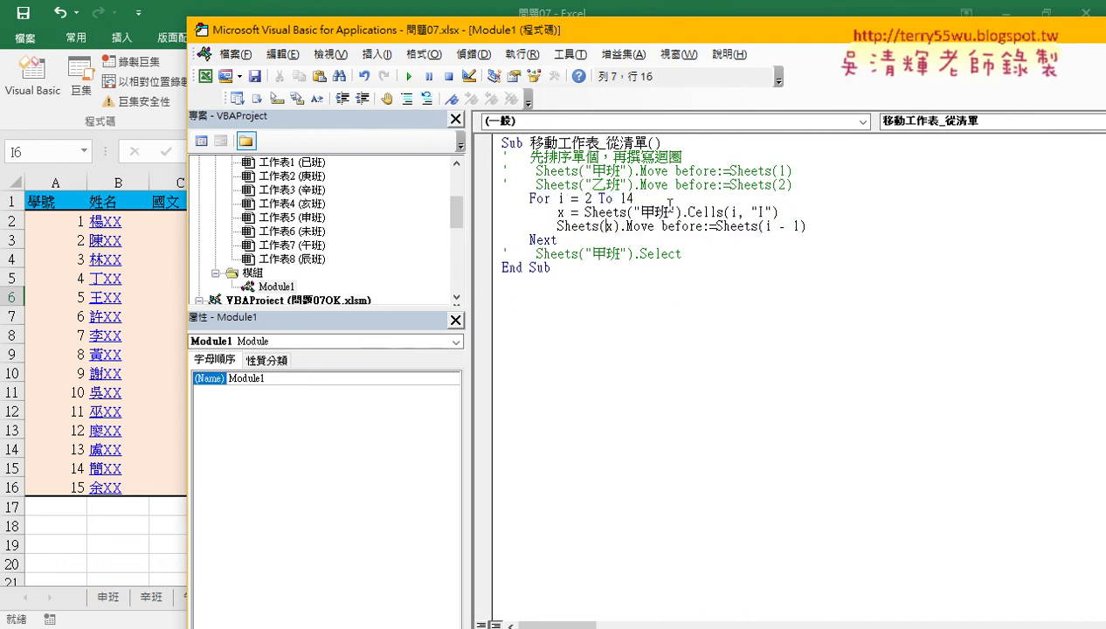
double_click(587, 198)
text(1)
drag(627, 199, 634, 198)
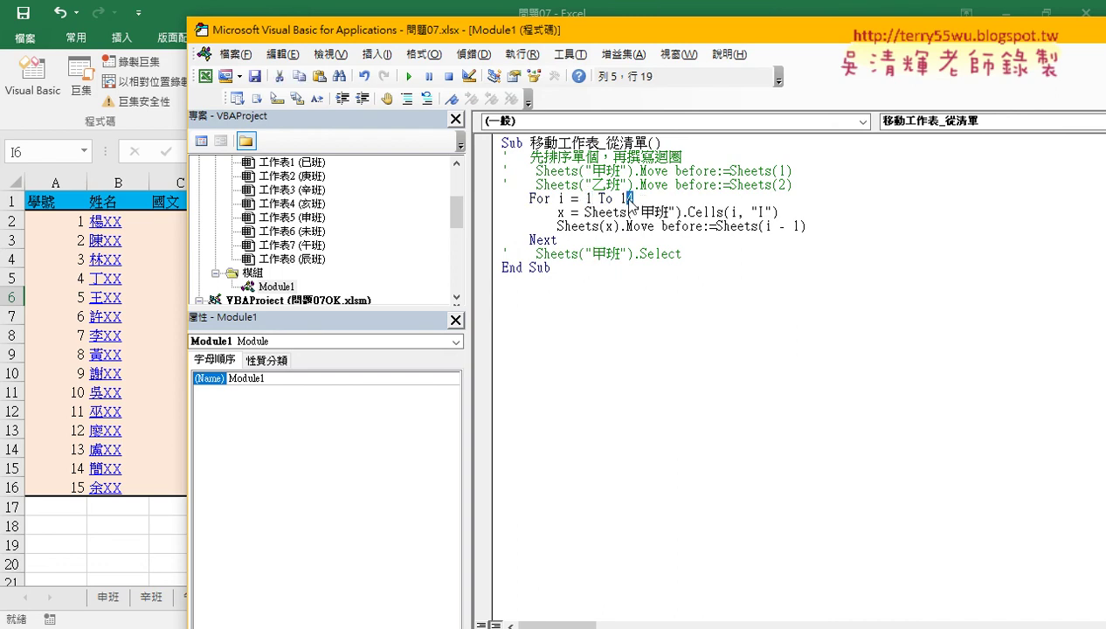
text(3)
key(ctrl+z)
key(ctrl+z)
Narrow the project and properties panes and shift the code window right to reveal the sheet
double_click(735, 212)
click(689, 214)
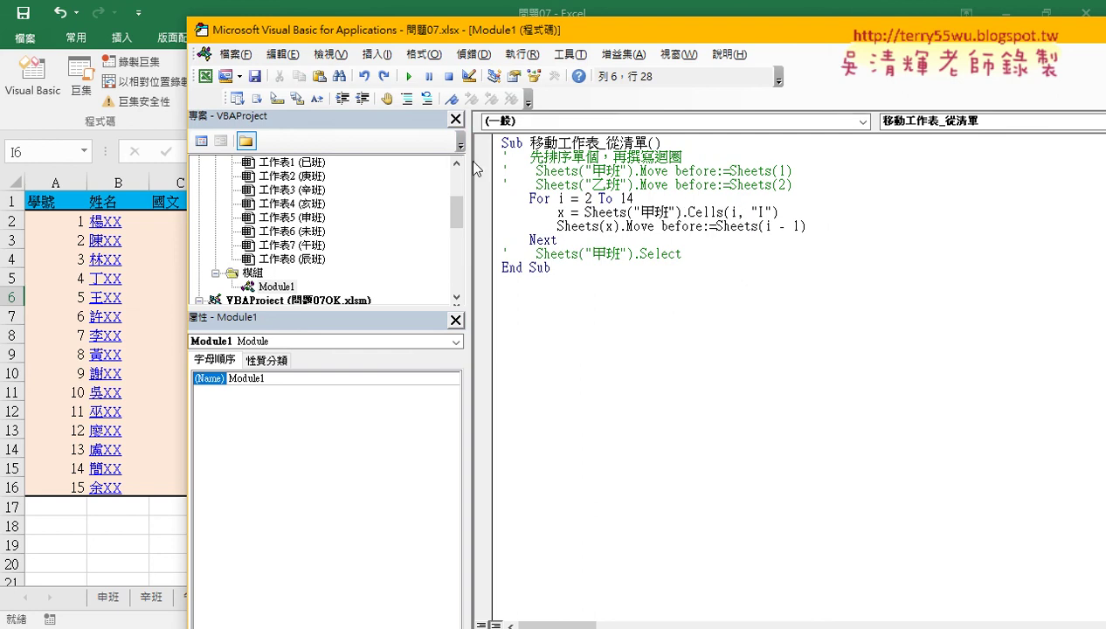
drag(472, 162, 334, 163)
drag(348, 35, 667, 34)
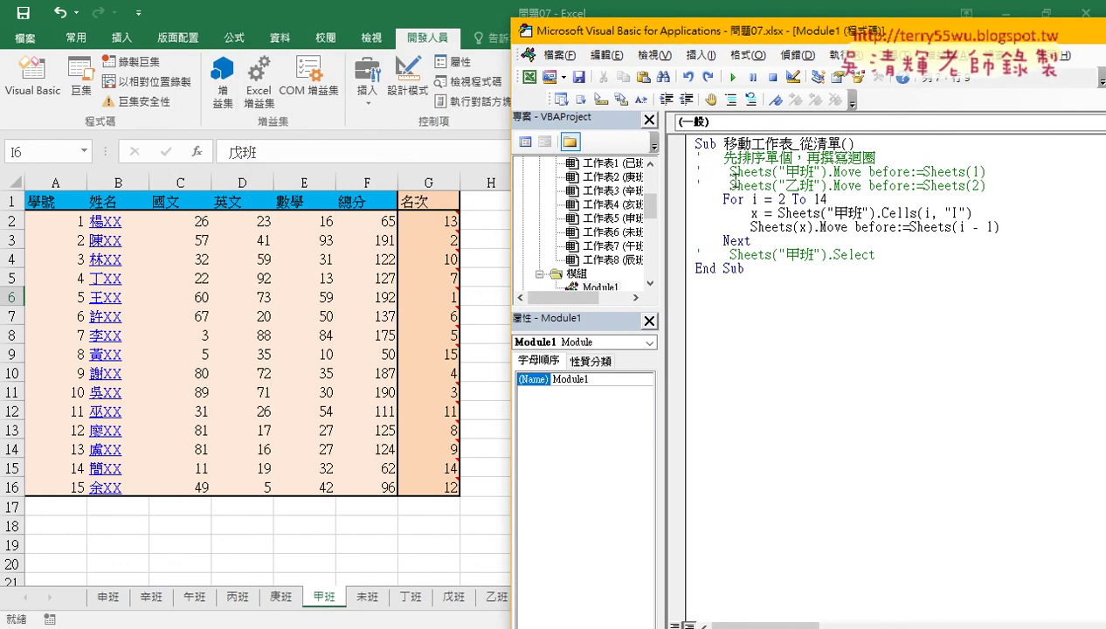
Rewrite the loop's Move line as Sheets(x).Move before:=Sheets(2), copied from the 乙班 line
drag(729, 185, 995, 184)
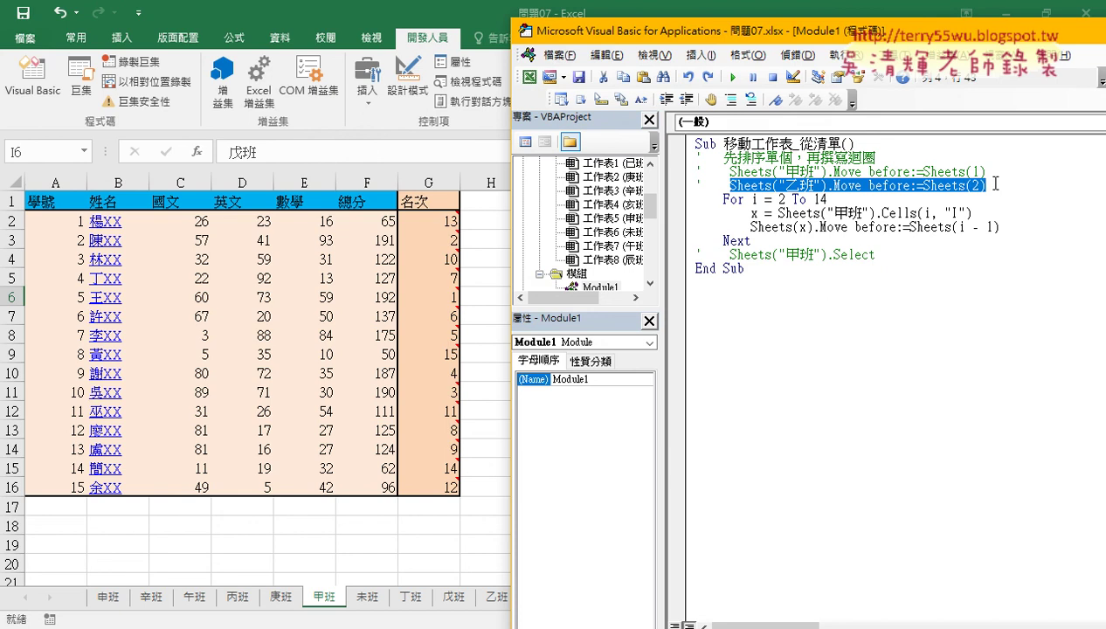
mouse_move(998, 227)
mouse_down()
mouse_move(745, 226)
mouse_move(841, 228)
mouse_up()
text(Sheets("乙班").Move before:=Sheets(2))
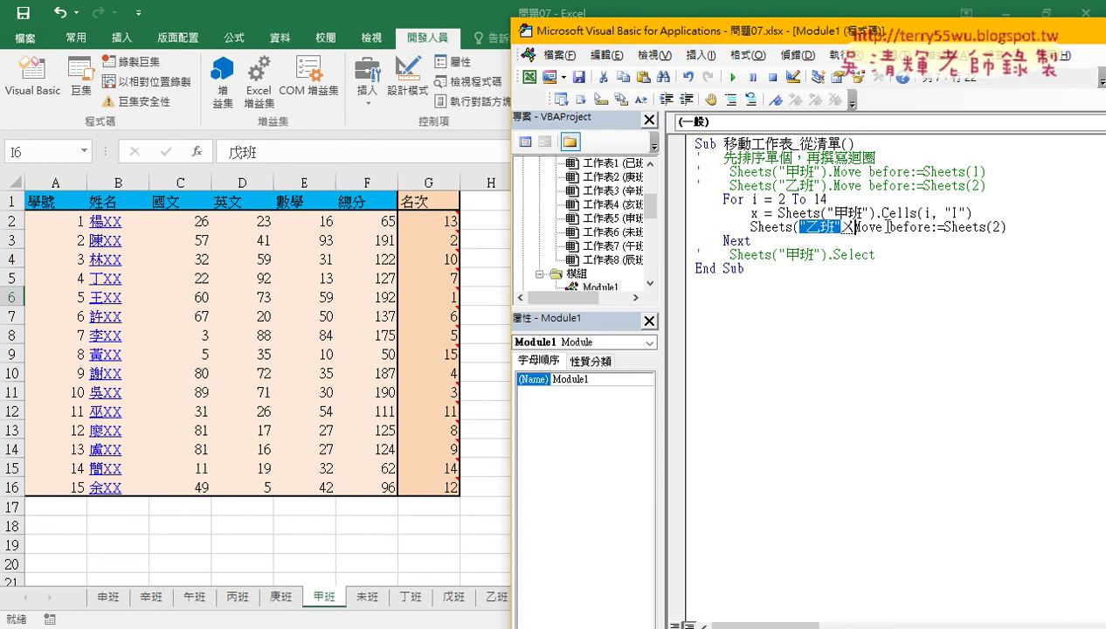
text(x)
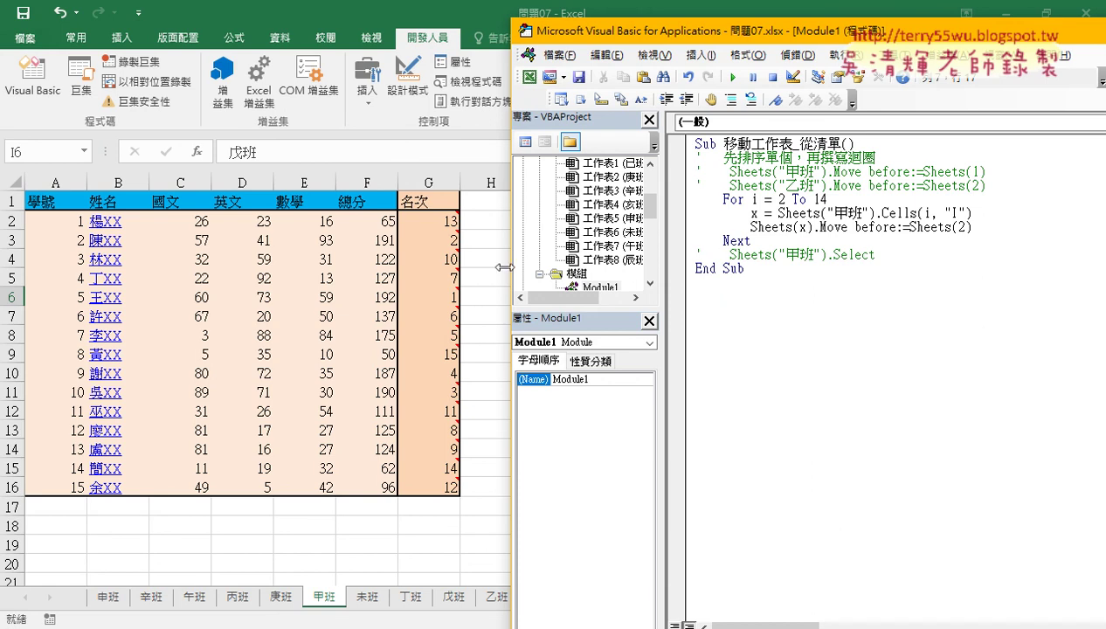
mouse_move(511, 265)
mouse_down()
mouse_move(613, 264)
mouse_move(601, 264)
mouse_up()
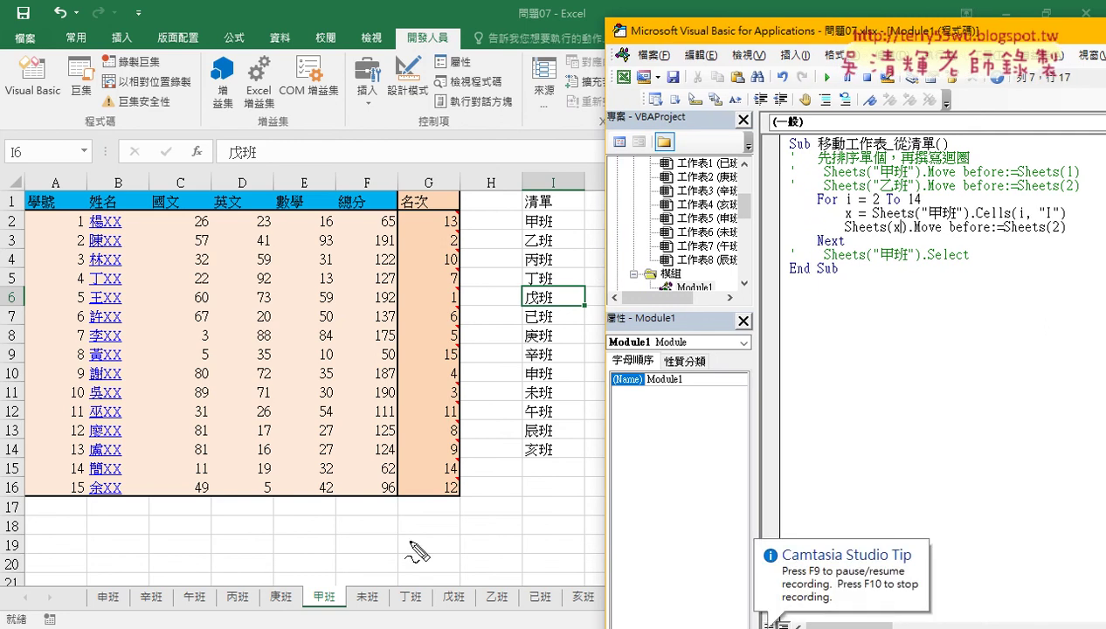
drag(306, 622, 324, 620)
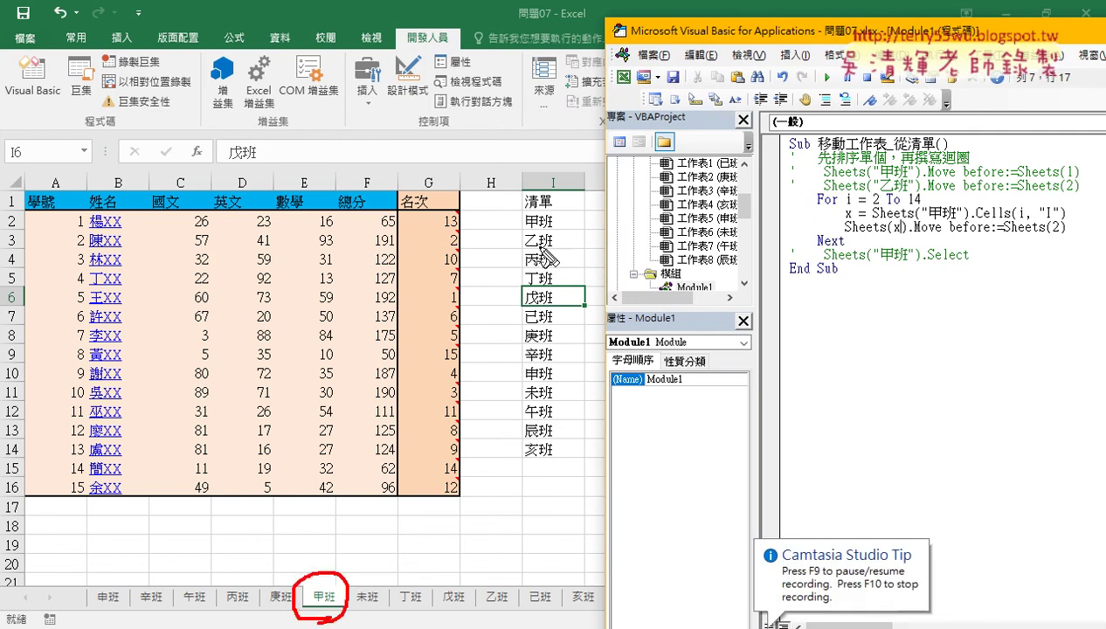
drag(548, 171, 552, 169)
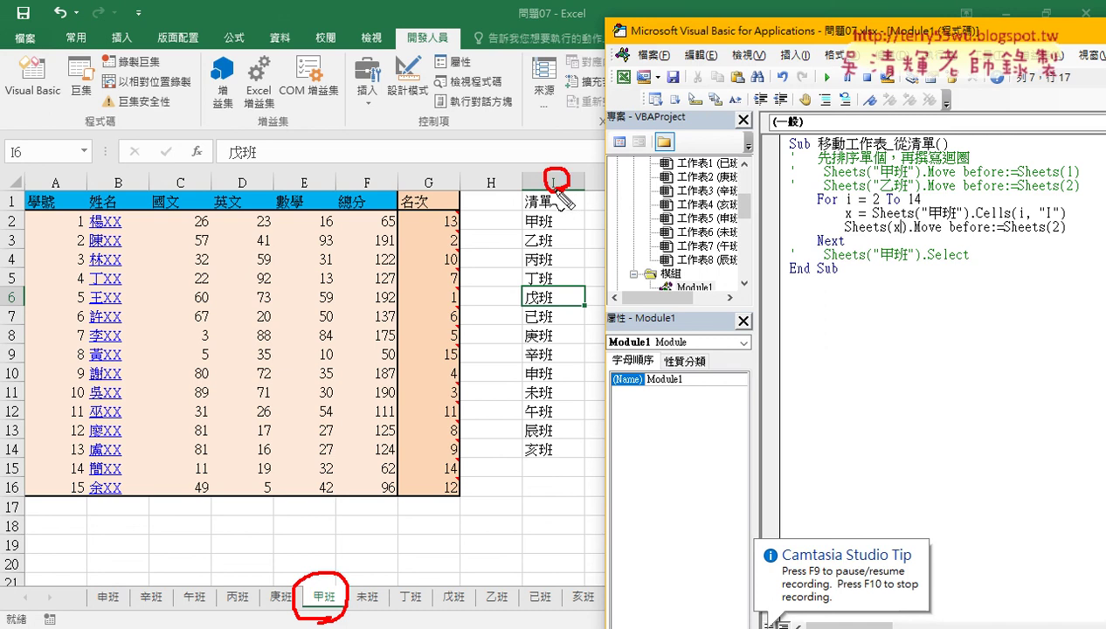
drag(483, 218, 507, 225)
mouse_move(479, 432)
mouse_down()
mouse_move(479, 470)
mouse_move(513, 450)
mouse_move(502, 472)
mouse_up()
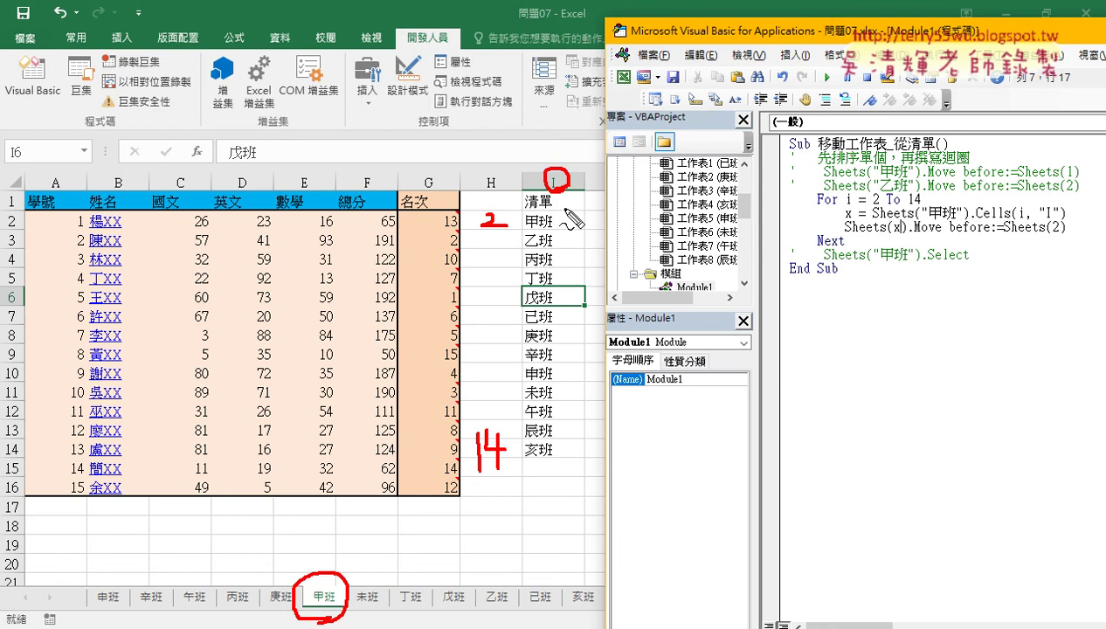
drag(526, 224, 559, 231)
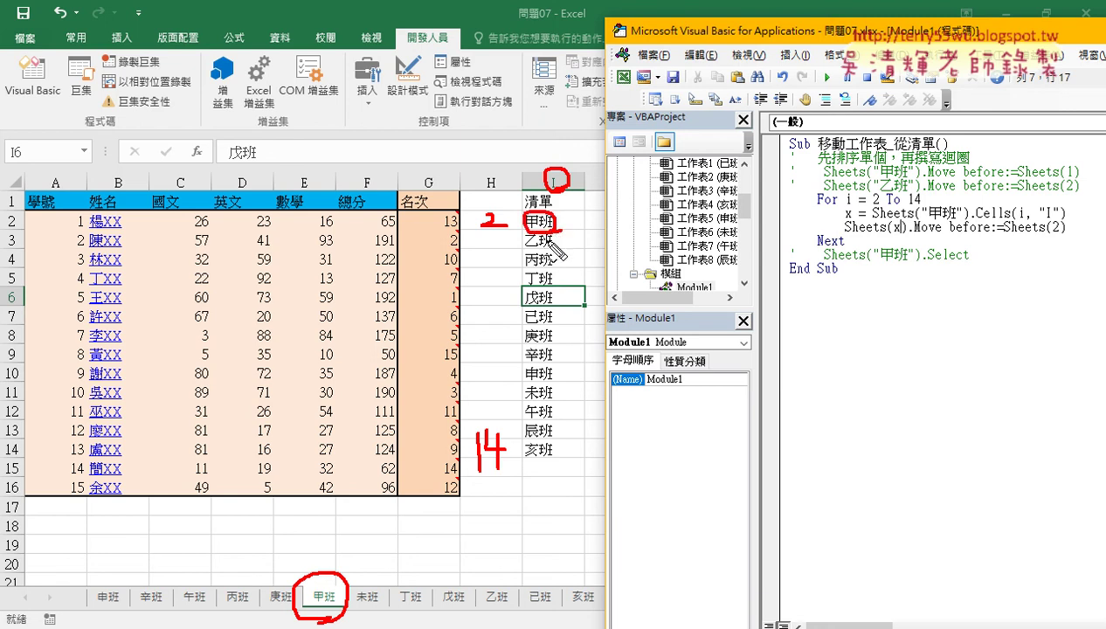
drag(843, 218, 854, 220)
drag(928, 223, 964, 221)
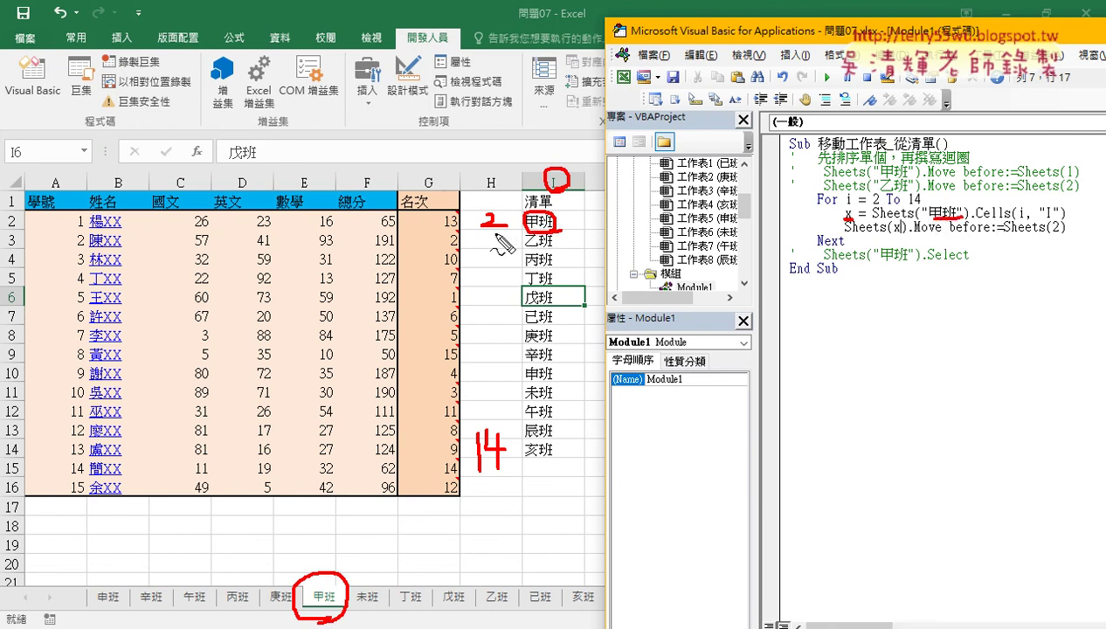
drag(478, 230, 529, 229)
drag(1017, 219, 1034, 218)
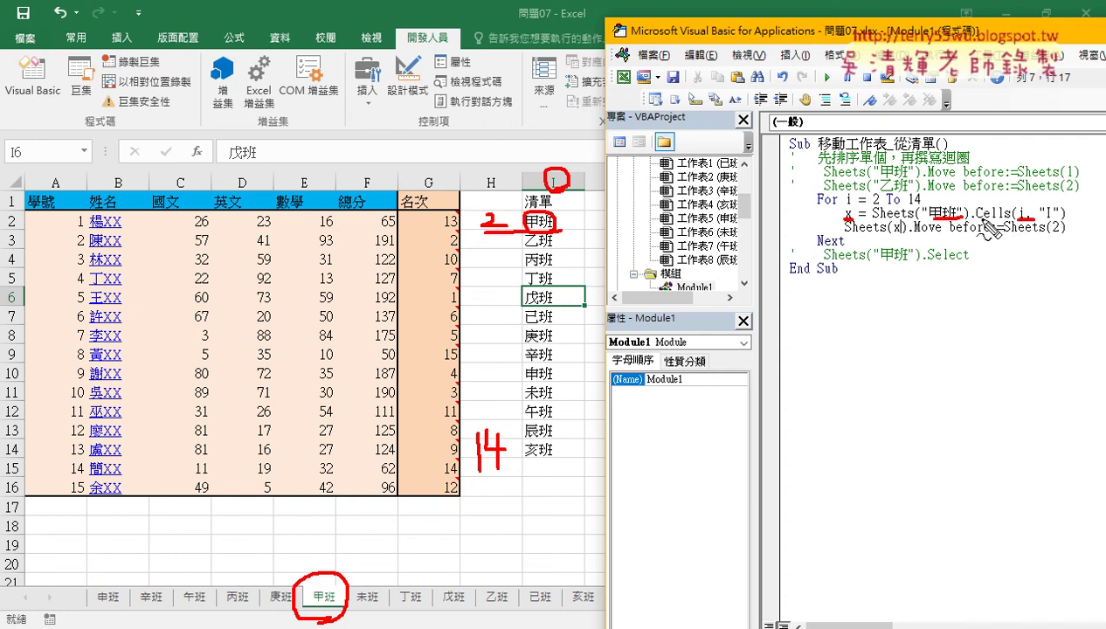
drag(867, 209, 922, 204)
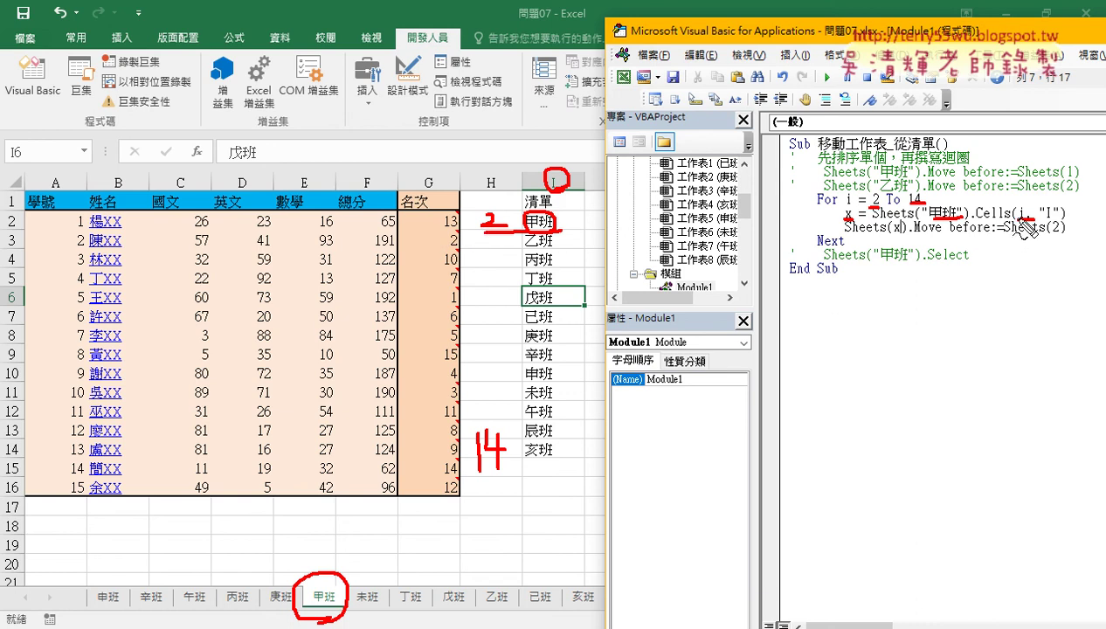
drag(1045, 218, 1057, 219)
drag(895, 234, 907, 234)
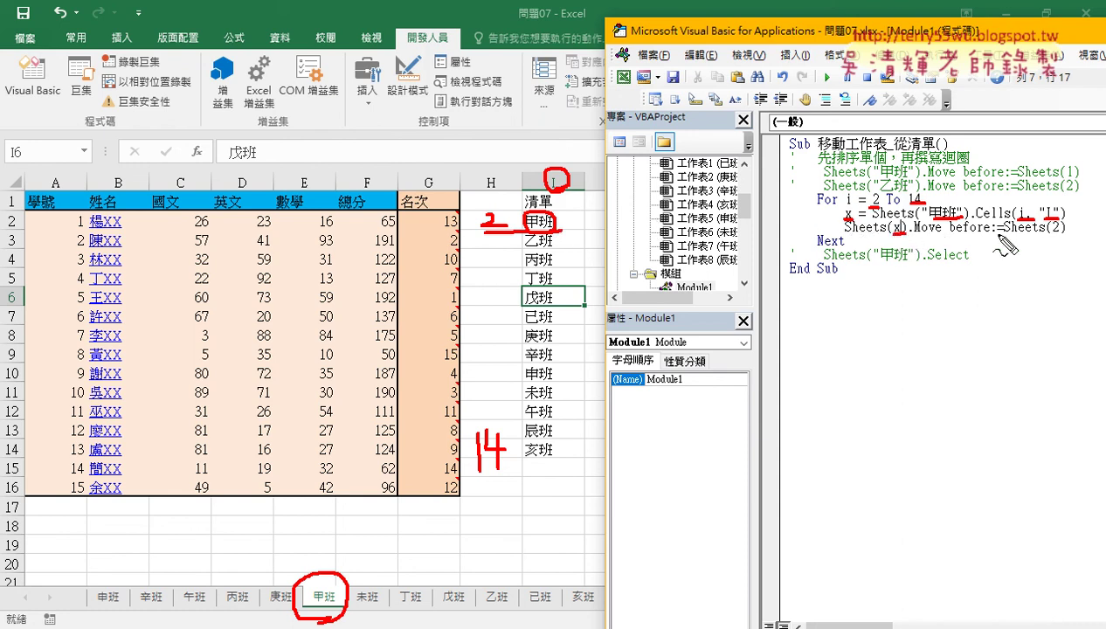
drag(1044, 234, 1063, 234)
Change the loop's Move target from Sheets(2) to Sheets(i - 1)
key(Escape)
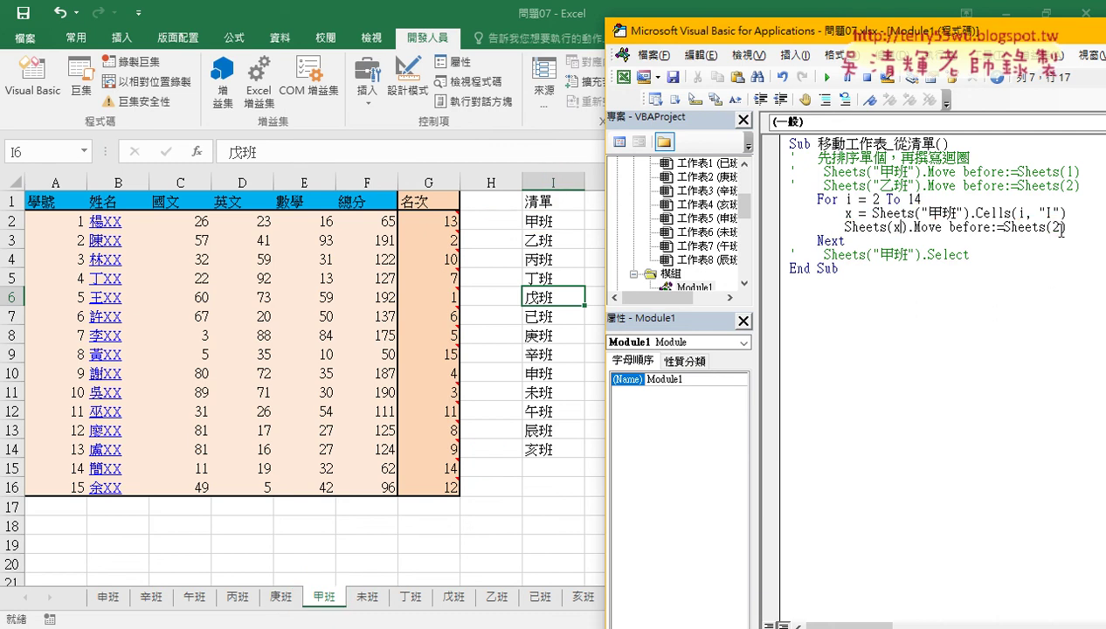
double_click(1054, 226)
text(i)
double_click(875, 199)
click(1058, 226)
text(-1)
drag(805, 39, 761, 35)
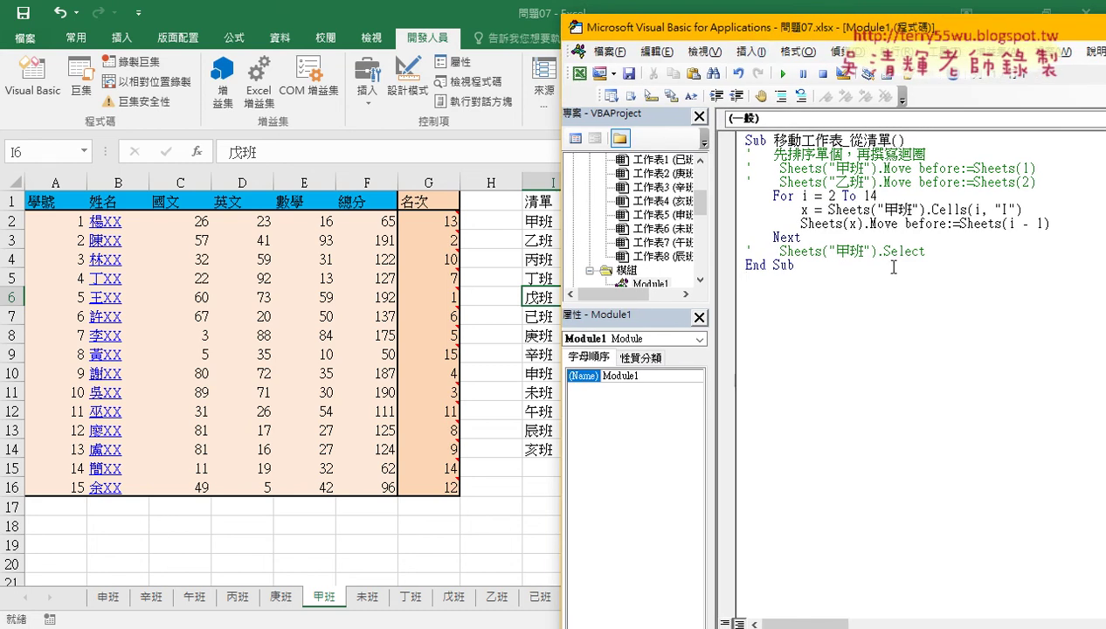
click(866, 210)
Change the For line to run For i = 1 To 13
double_click(831, 195)
double_click(1026, 168)
double_click(1026, 181)
double_click(831, 195)
text(1)
drag(879, 196, 870, 196)
double_click(834, 195)
drag(878, 195, 869, 195)
click(974, 210)
double_click(830, 195)
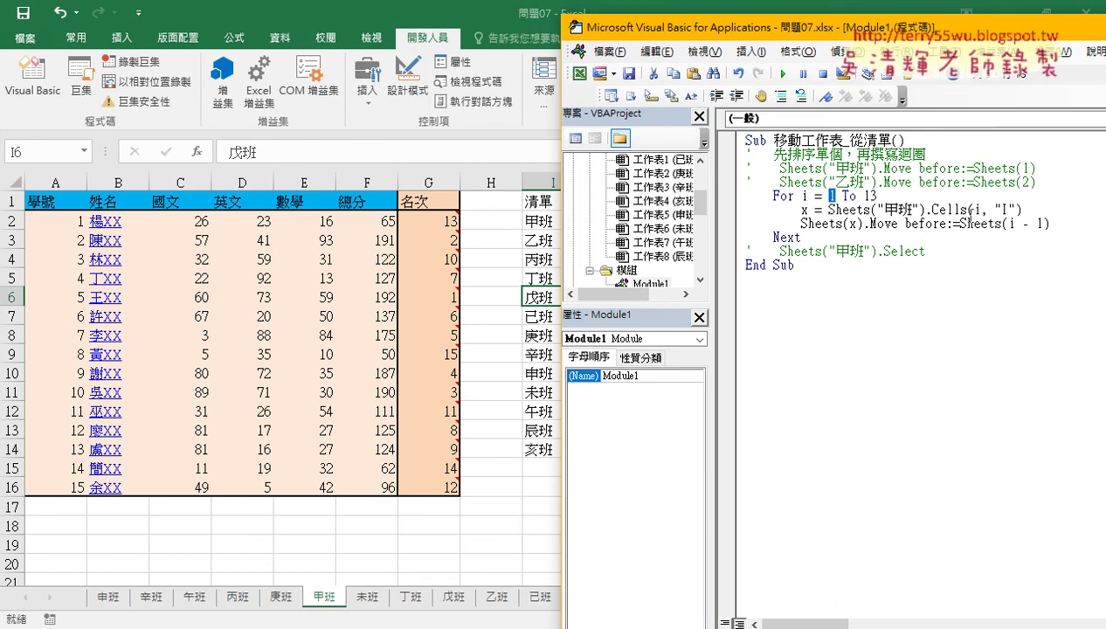
Change the loop to read Cells(i + 1, "I") and move each sheet before Sheets(i) instead of Sheets(i - 1)
click(976, 210)
text(+1)
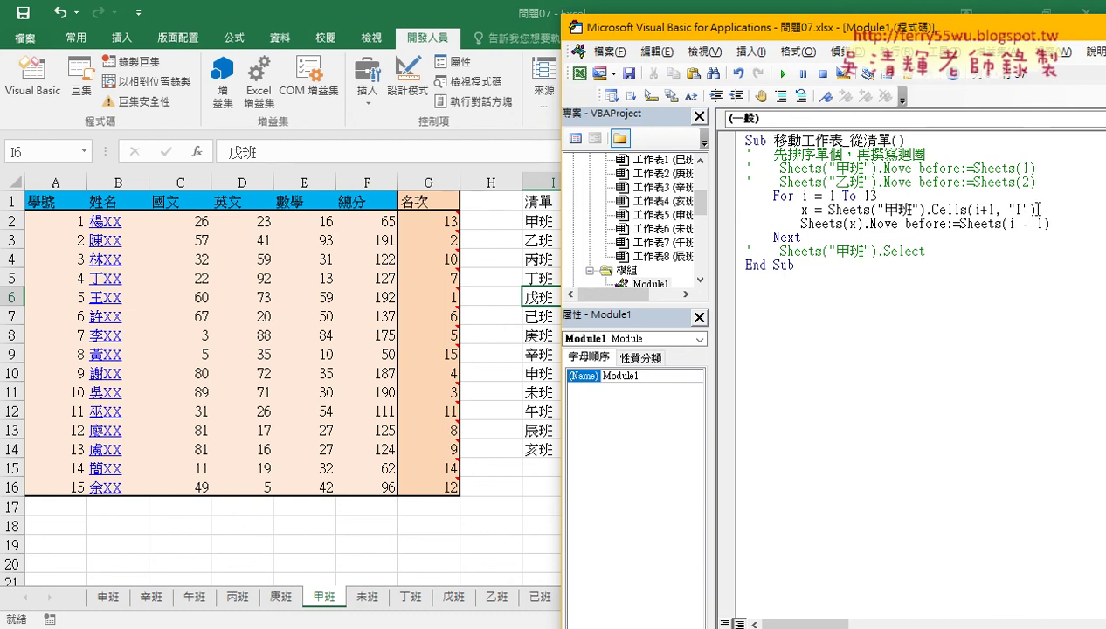
drag(1021, 224, 1045, 223)
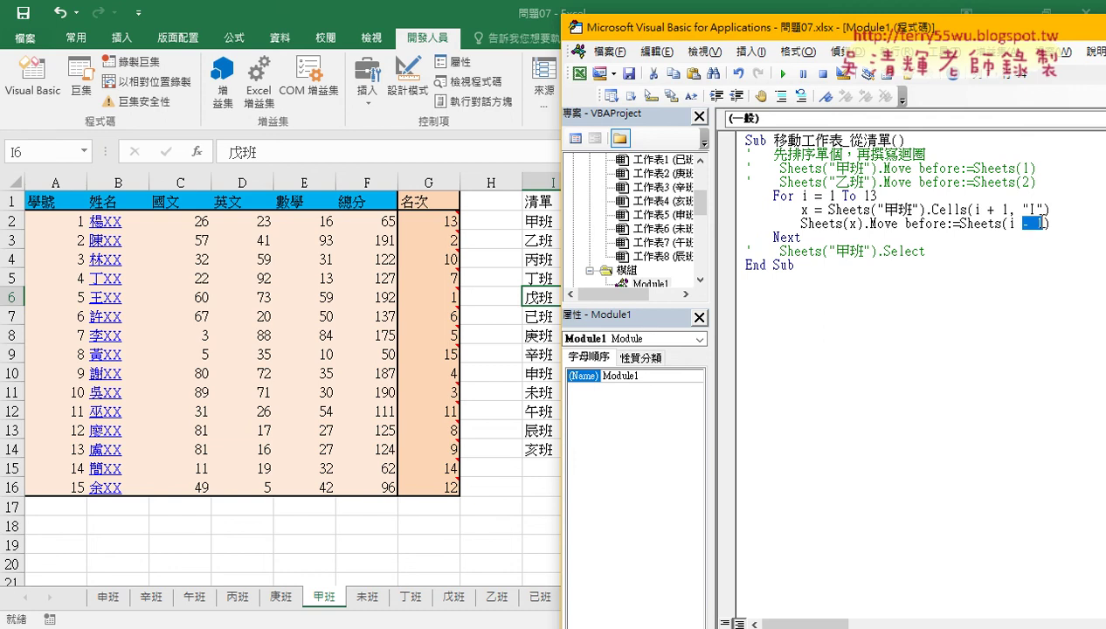
key(BackSpace)
click(990, 280)
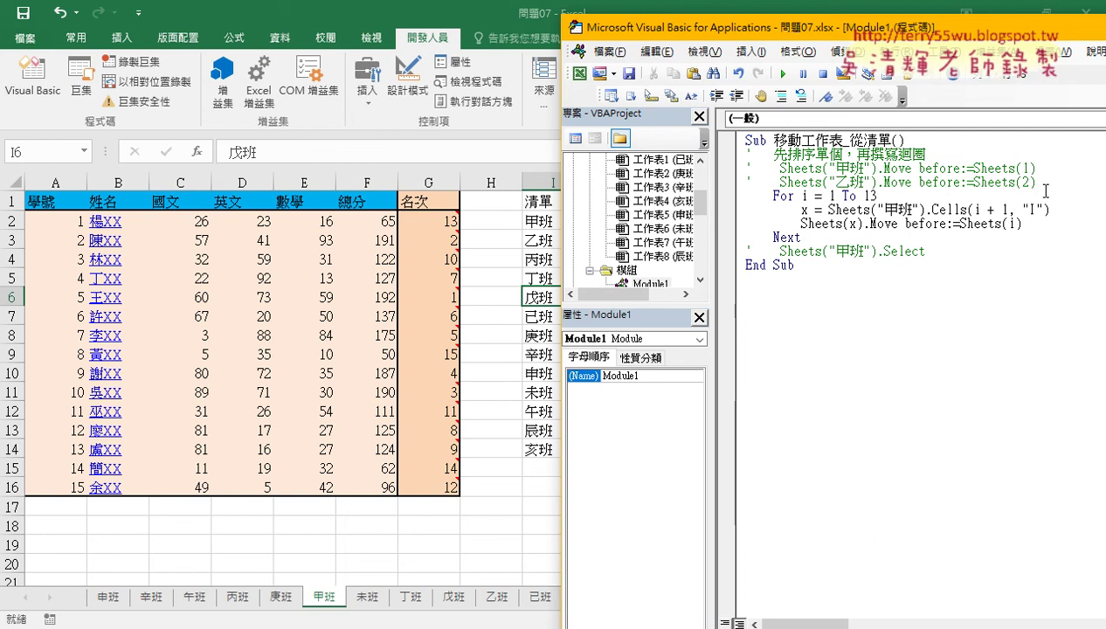
Step through the first loop pass, checking i + 1 and Sheets(x), so 甲班 moves to the first tab
key(F8)
key(F8)
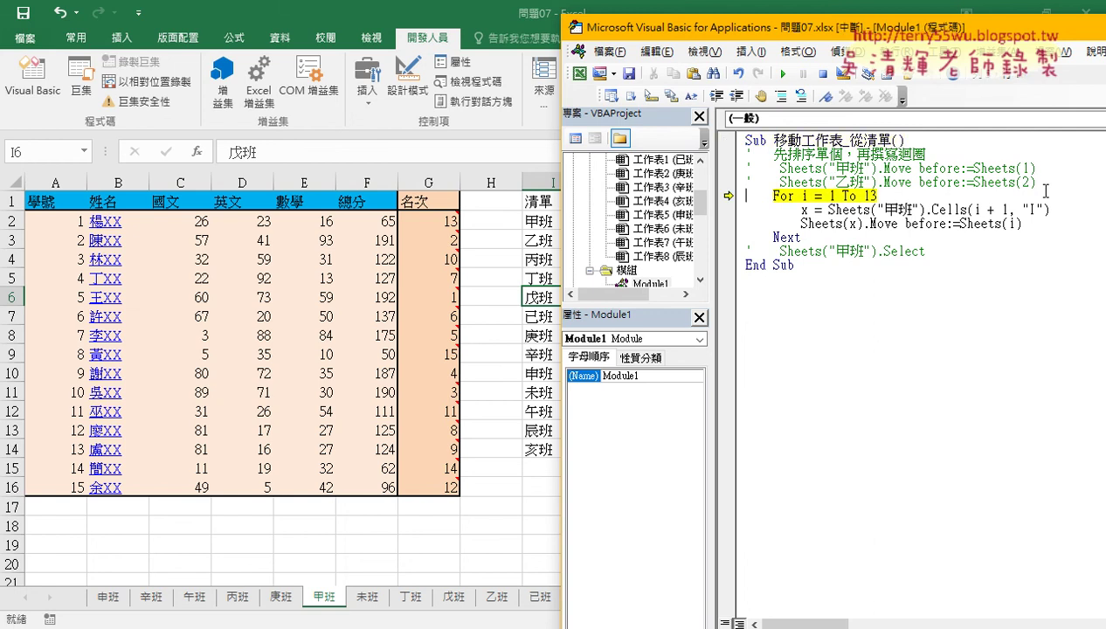
key(F8)
key(F8)
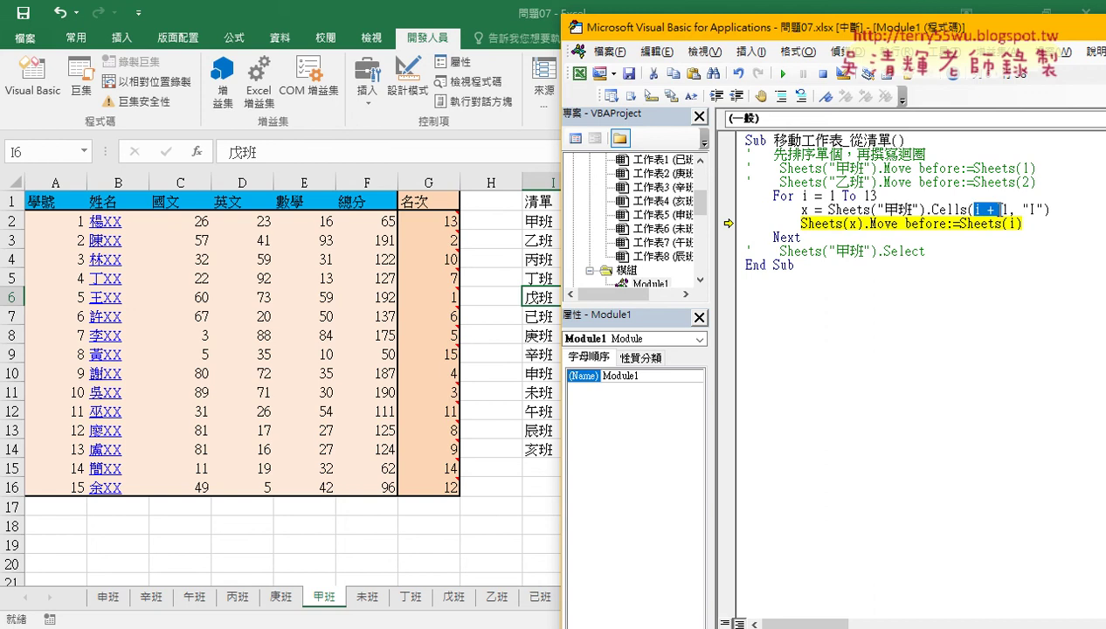
drag(974, 209, 1006, 209)
mouse_move(993, 215)
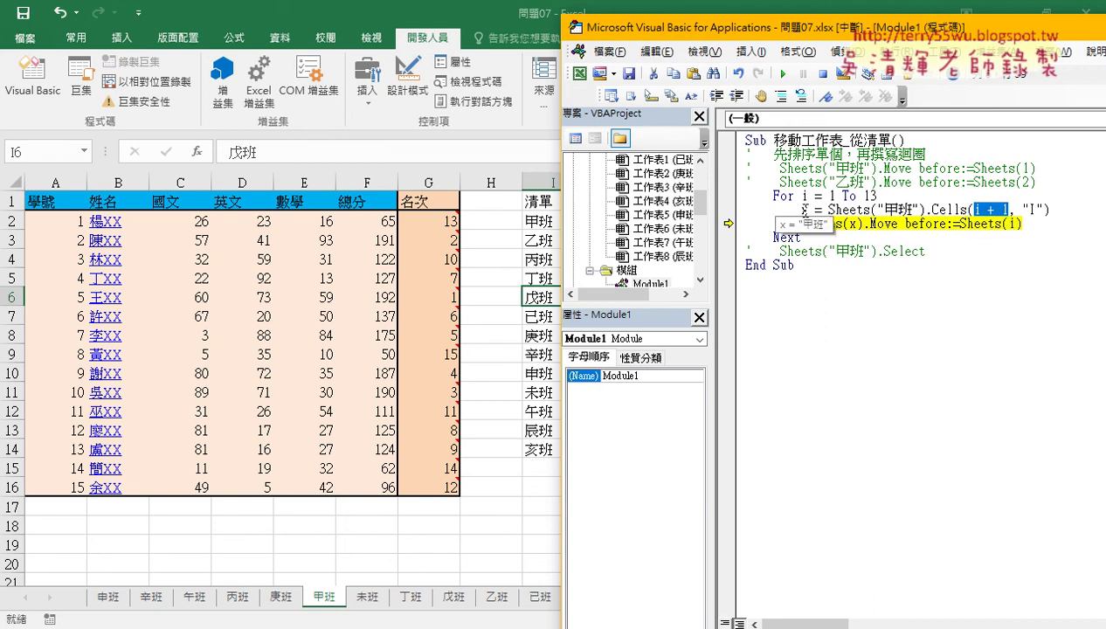
drag(860, 224, 800, 223)
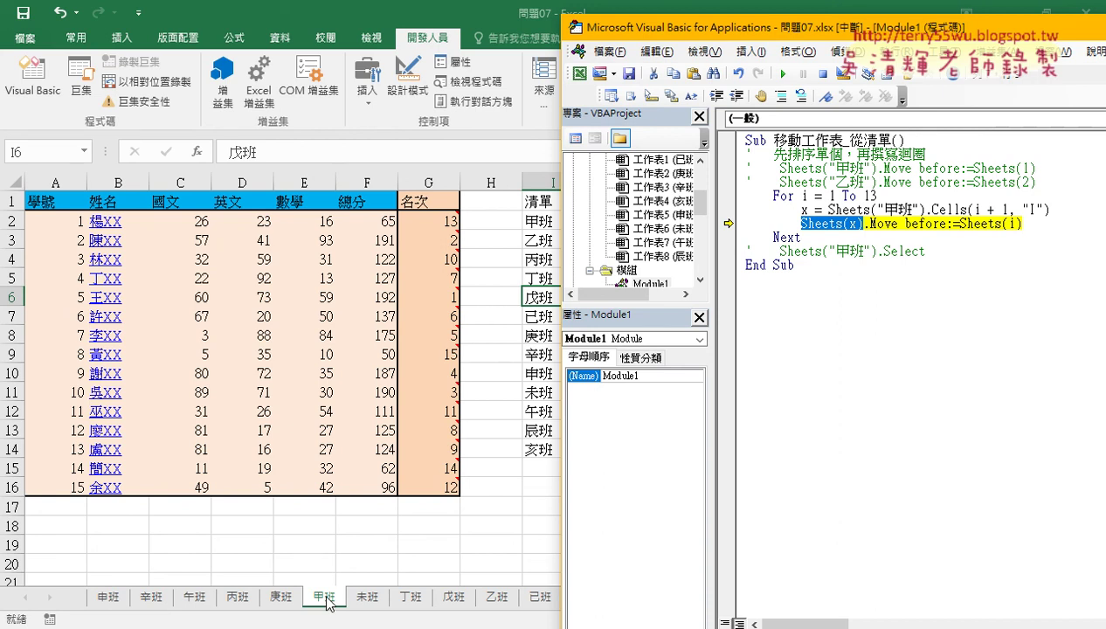
mouse_move(1014, 224)
click(1031, 224)
key(F8)
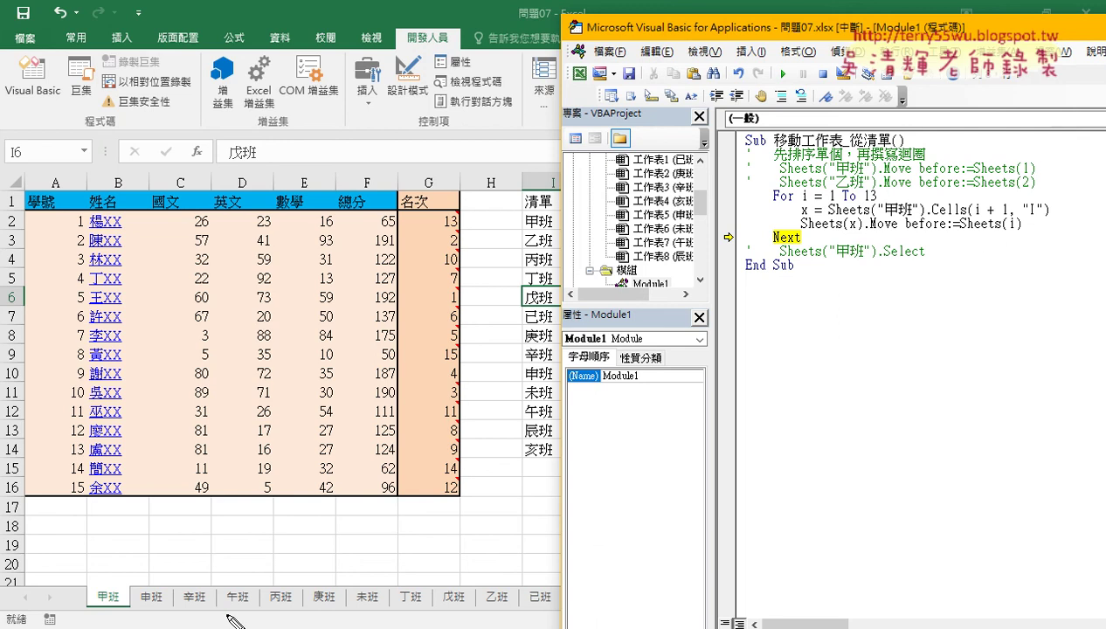
drag(86, 594, 110, 613)
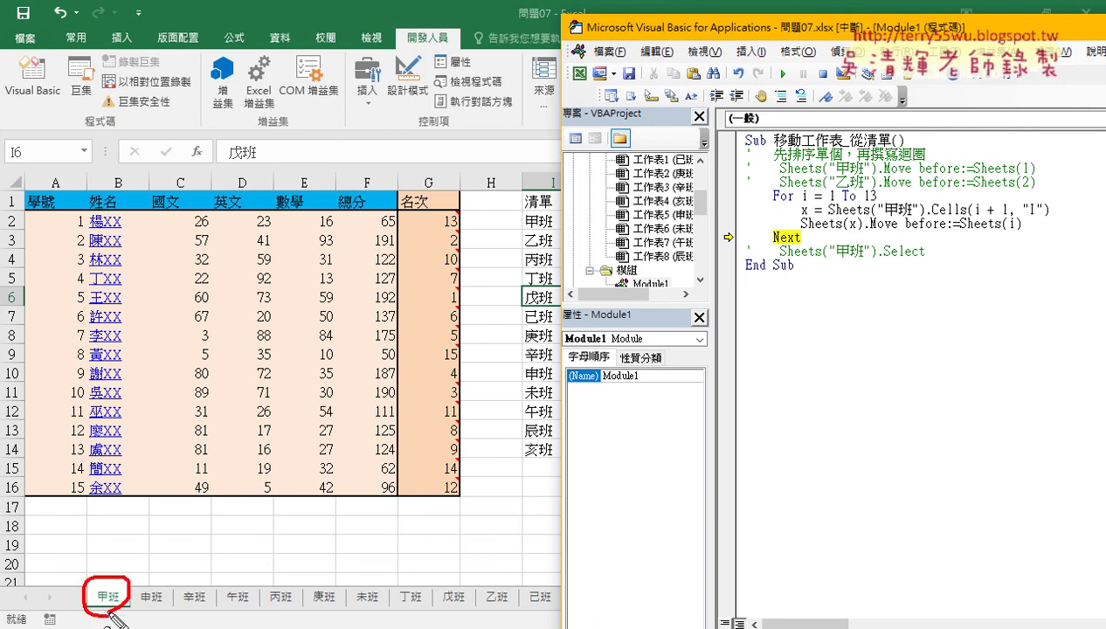
key(Escape)
Step through the second loop pass so 乙班 moves into the second tab position
key(F8)
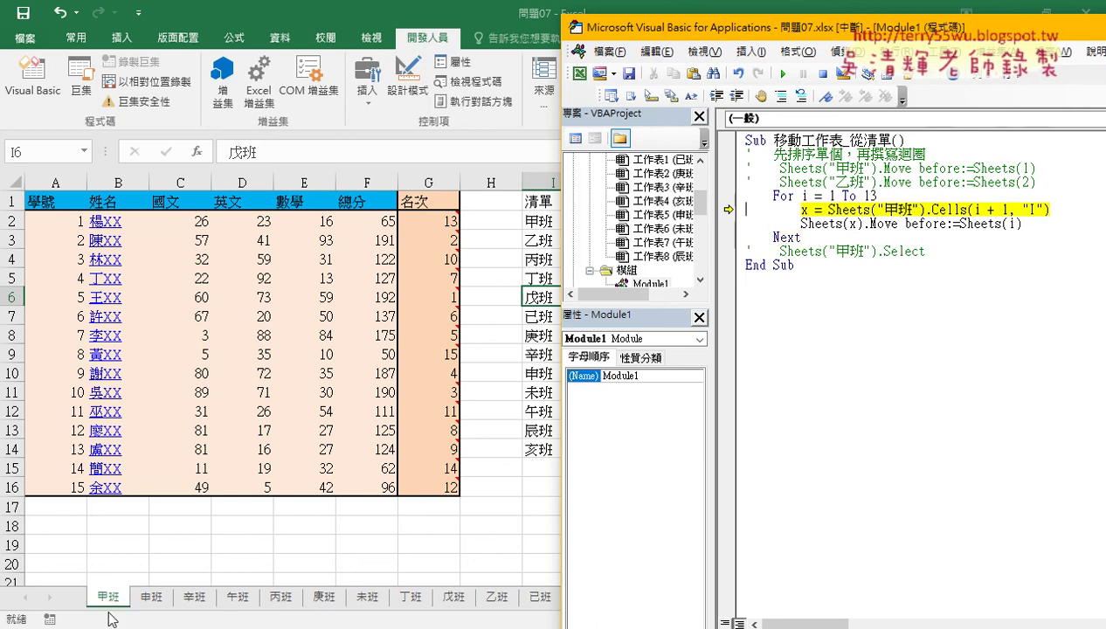
key(F8)
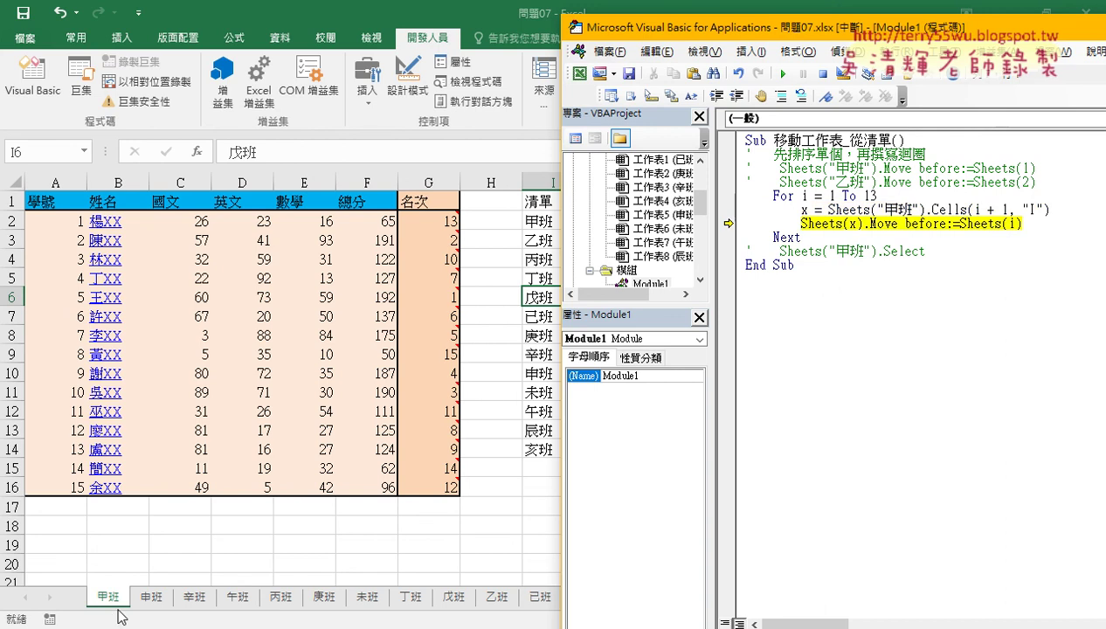
mouse_move(802, 209)
mouse_move(1013, 223)
key(F8)
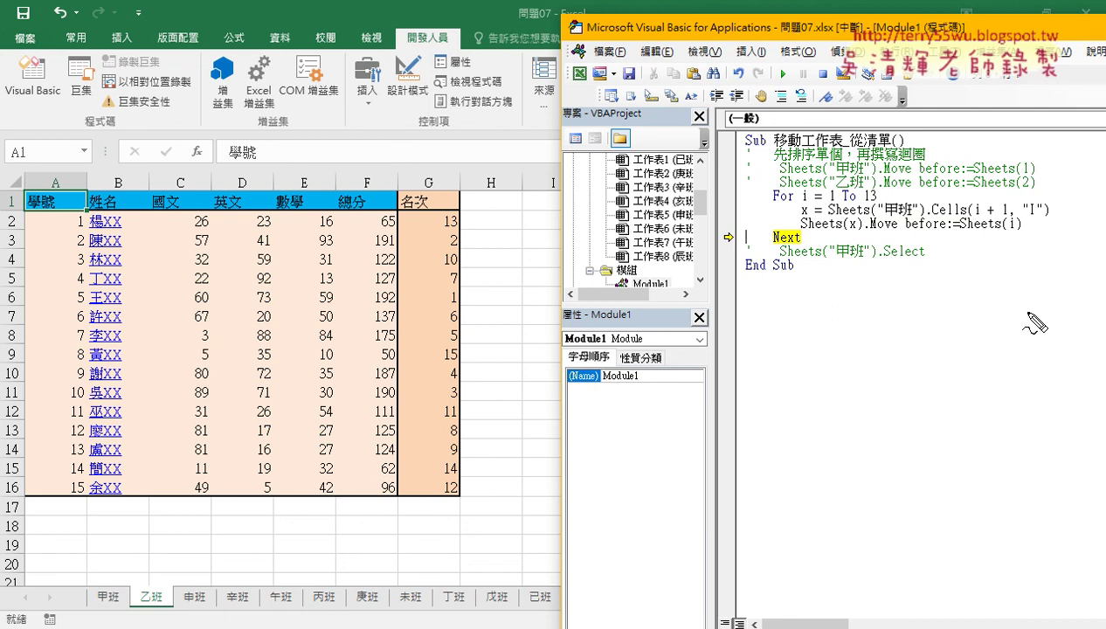
drag(136, 594, 166, 613)
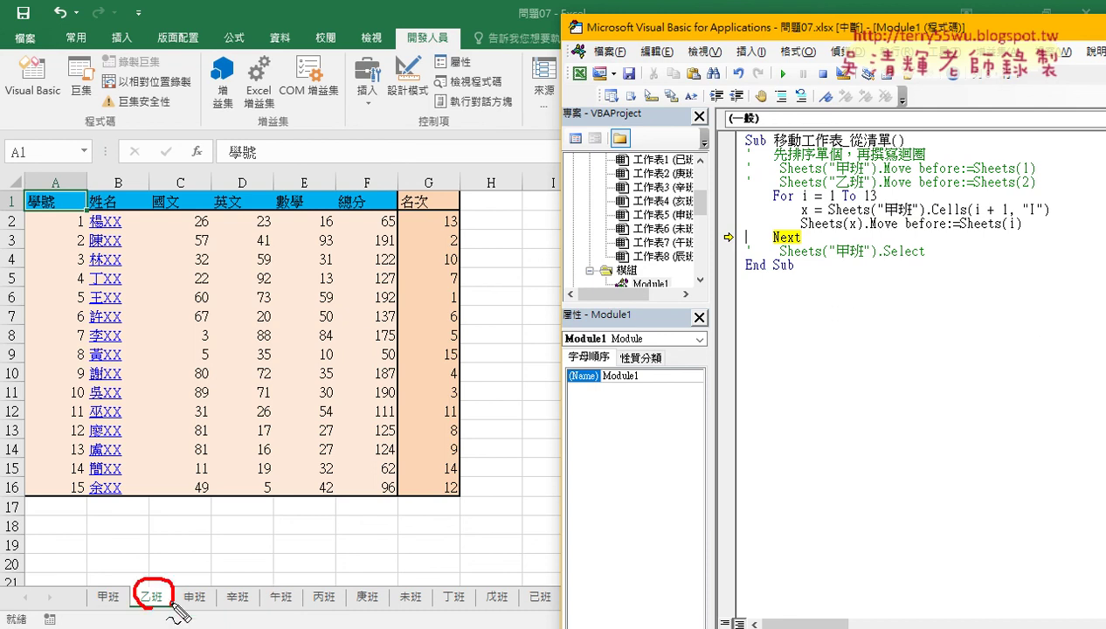
key(Escape)
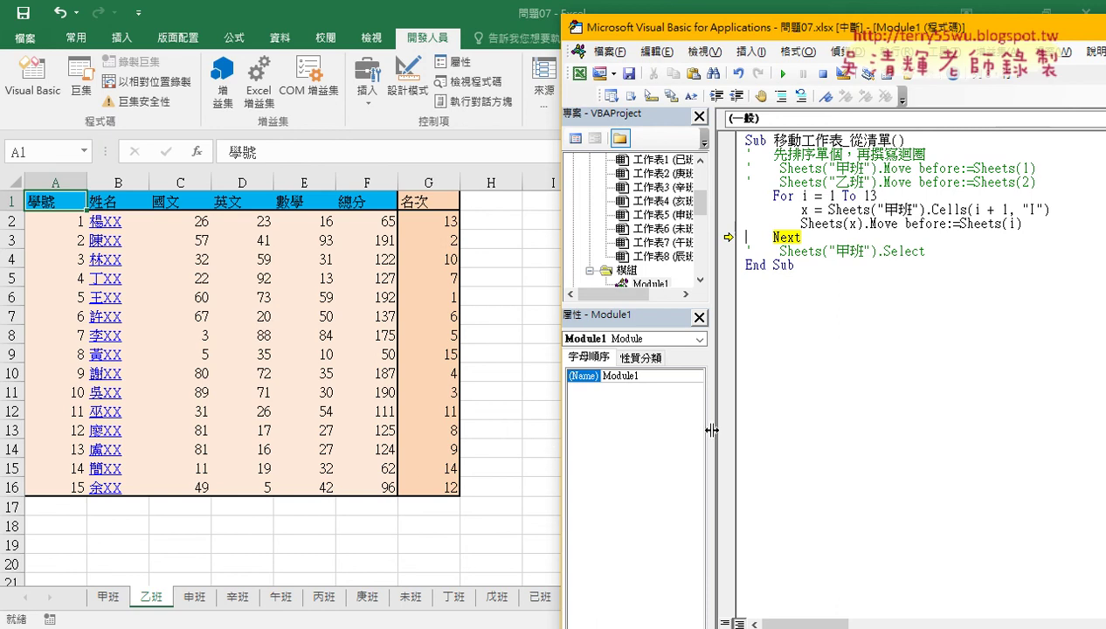
mouse_move(709, 427)
mouse_down()
mouse_move(573, 420)
mouse_move(587, 423)
mouse_up()
Run the rest of the macro so all 13 class tabs follow column I, 甲班 through 亥班
click(106, 599)
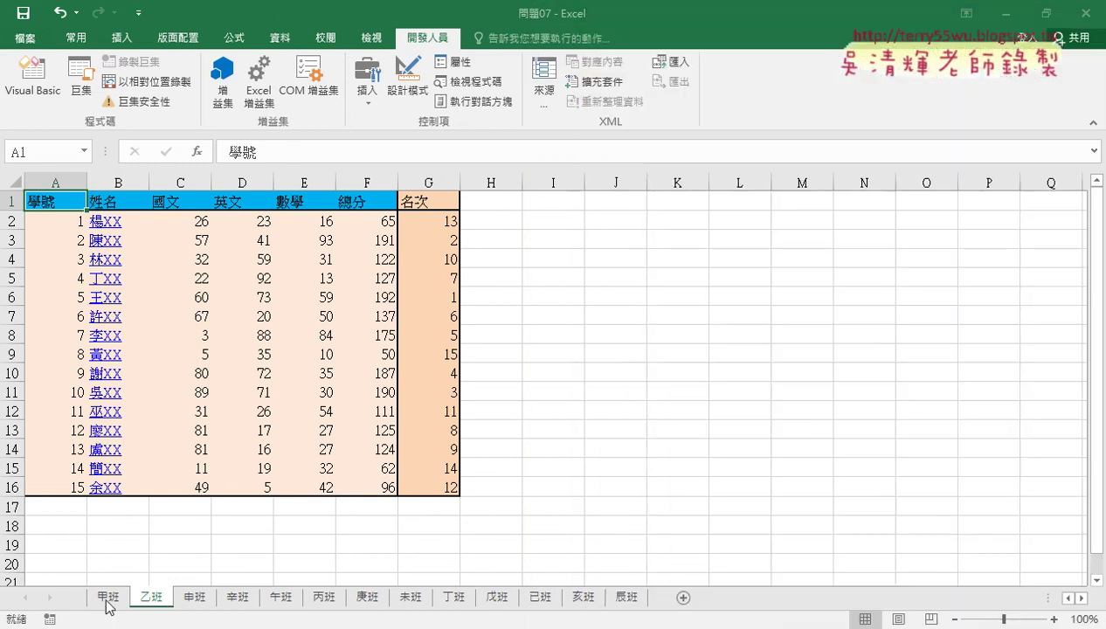
click(32, 78)
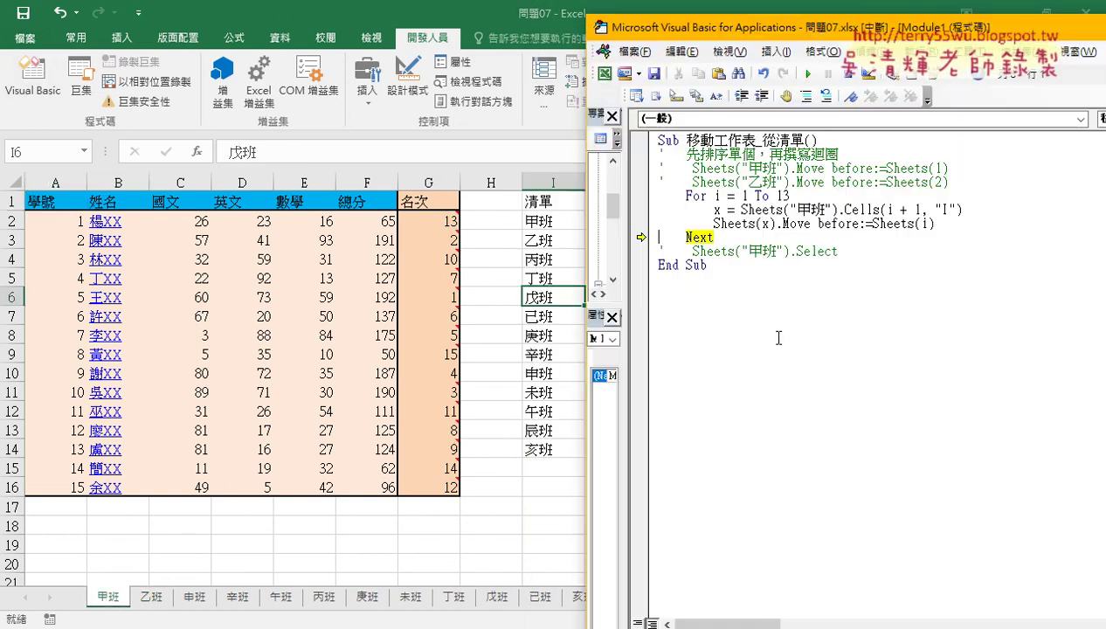
click(856, 250)
click(780, 224)
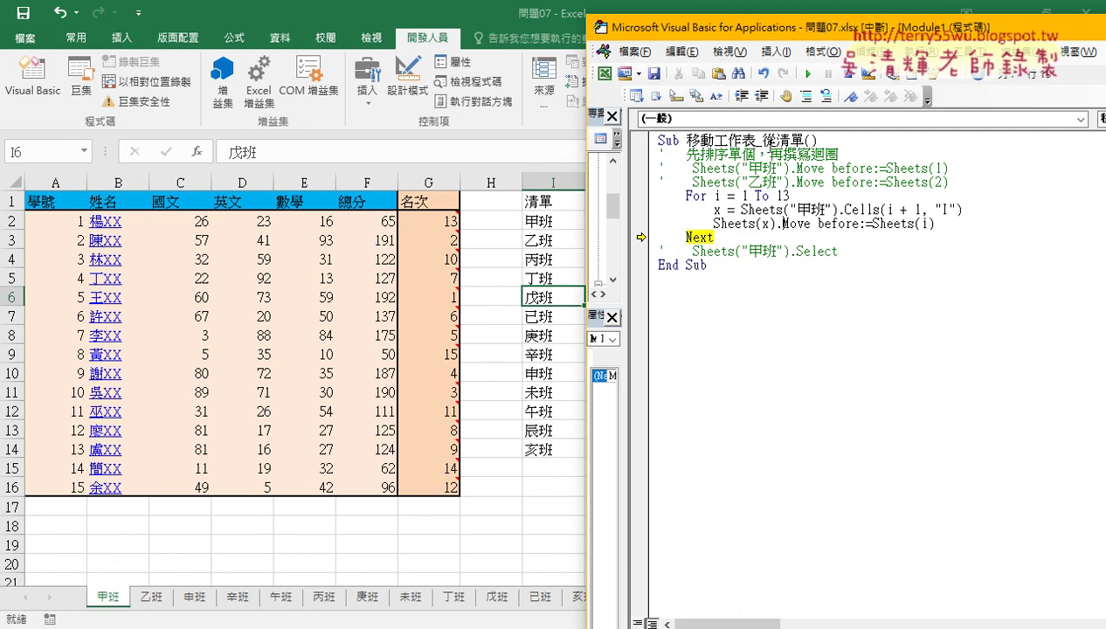
click(804, 79)
click(449, 534)
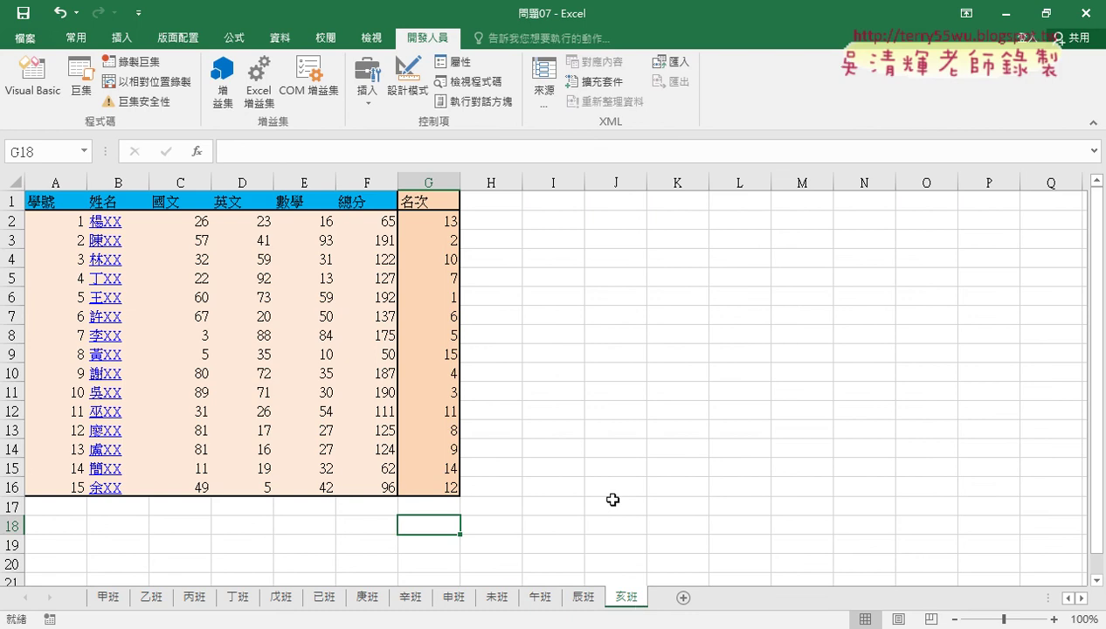
click(33, 78)
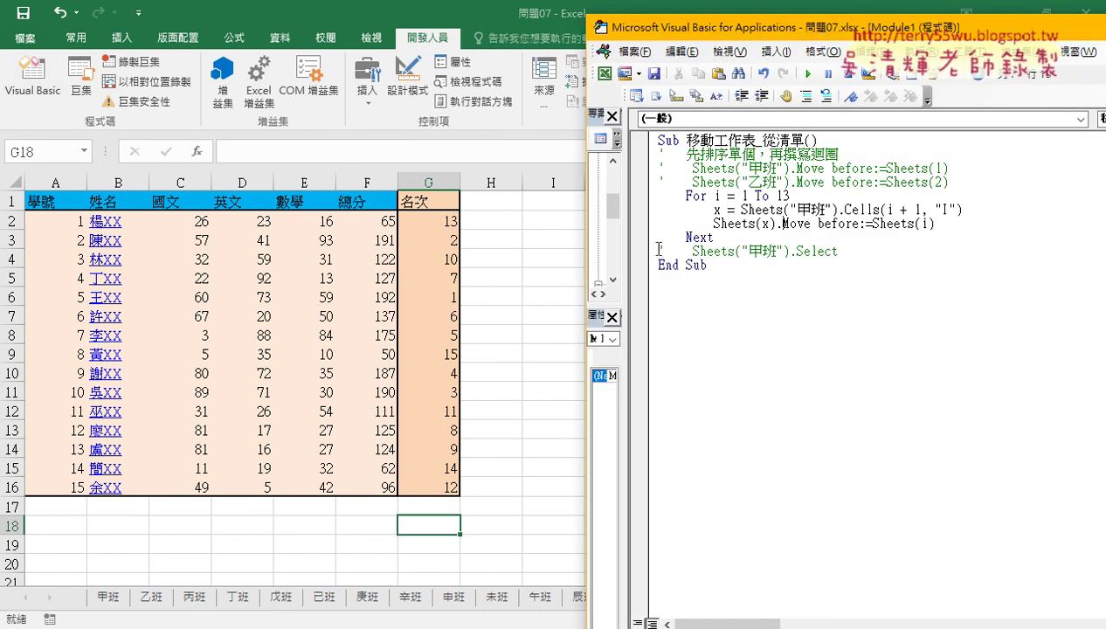
Uncomment Sheets("甲班").Select and rerun the macro so it finishes with 甲班 selected
drag(652, 250, 665, 251)
key(Delete)
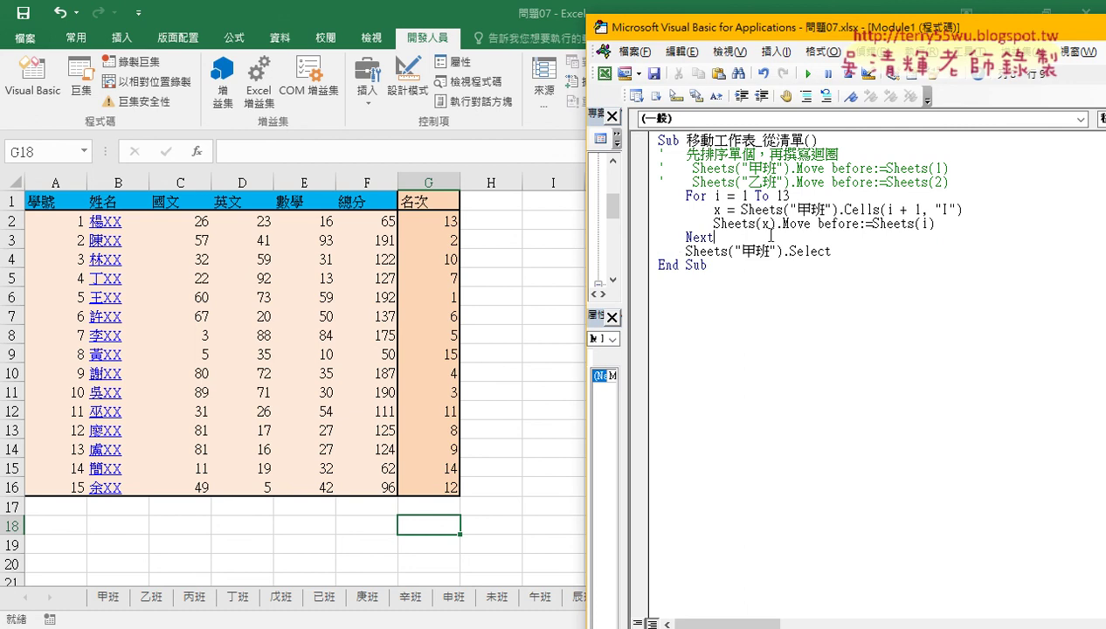
click(809, 75)
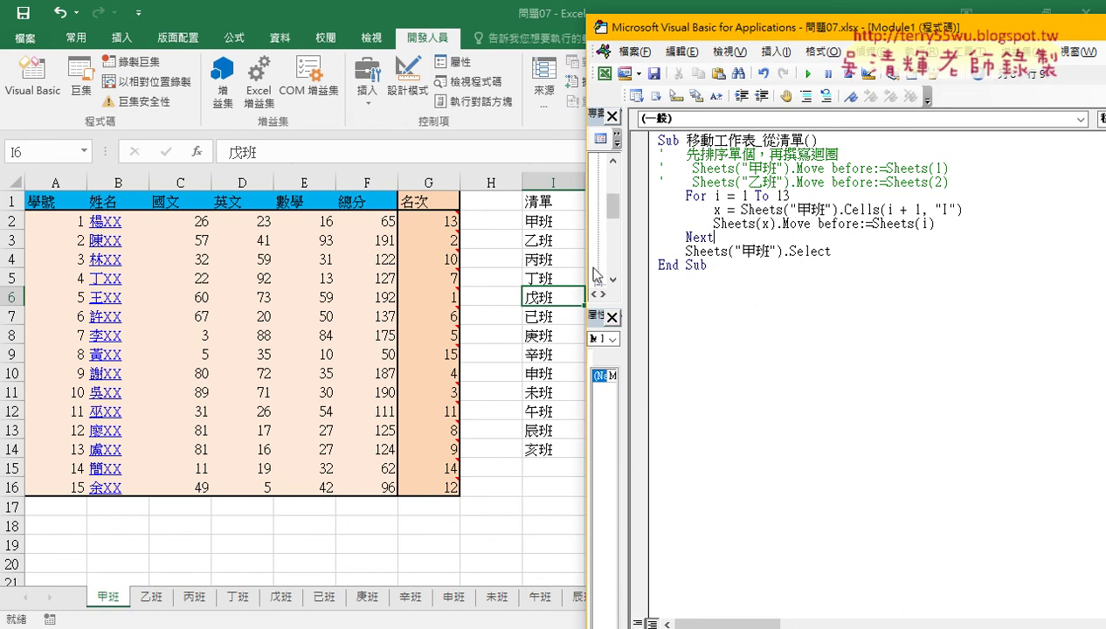
Change the Move line's target from Sheets(i) to Sheets(1)
drag(597, 275, 603, 273)
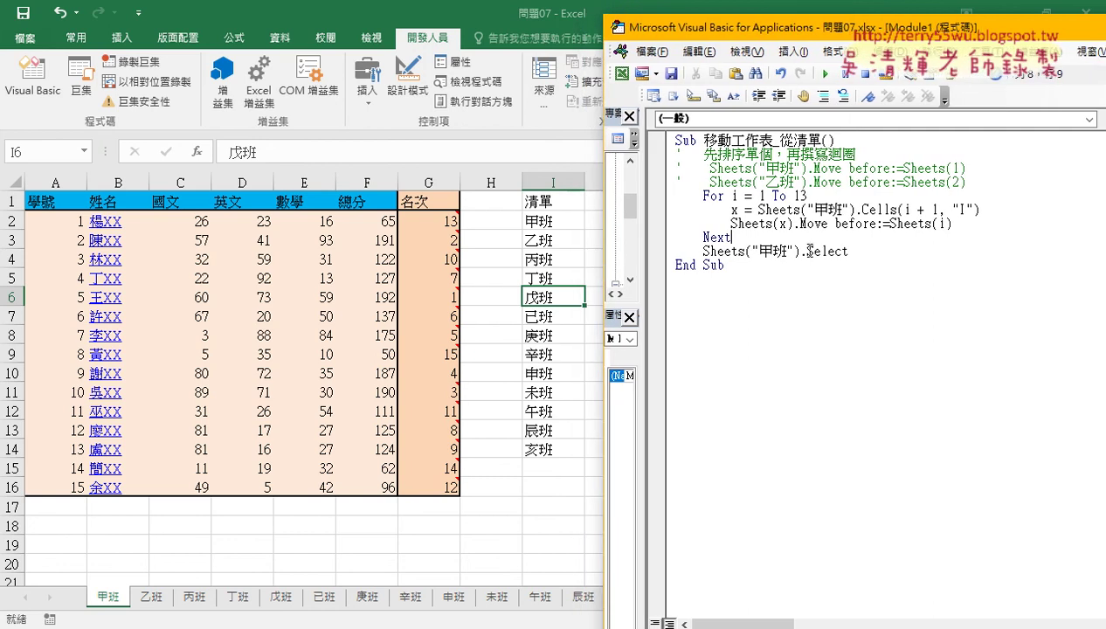
double_click(942, 224)
text(1)
Mark on the sheet tabs how 甲班, 乙班, 丙班 and 丁班 each get moved to the front
drag(99, 615, 133, 611)
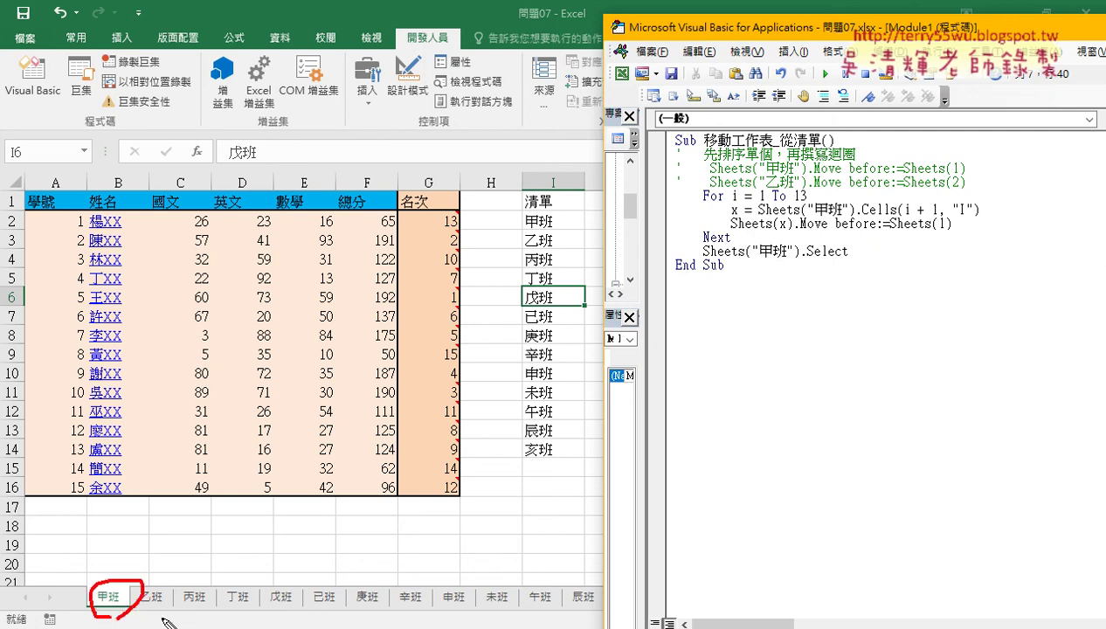
mouse_move(165, 619)
mouse_down()
mouse_move(172, 613)
mouse_move(91, 587)
mouse_up()
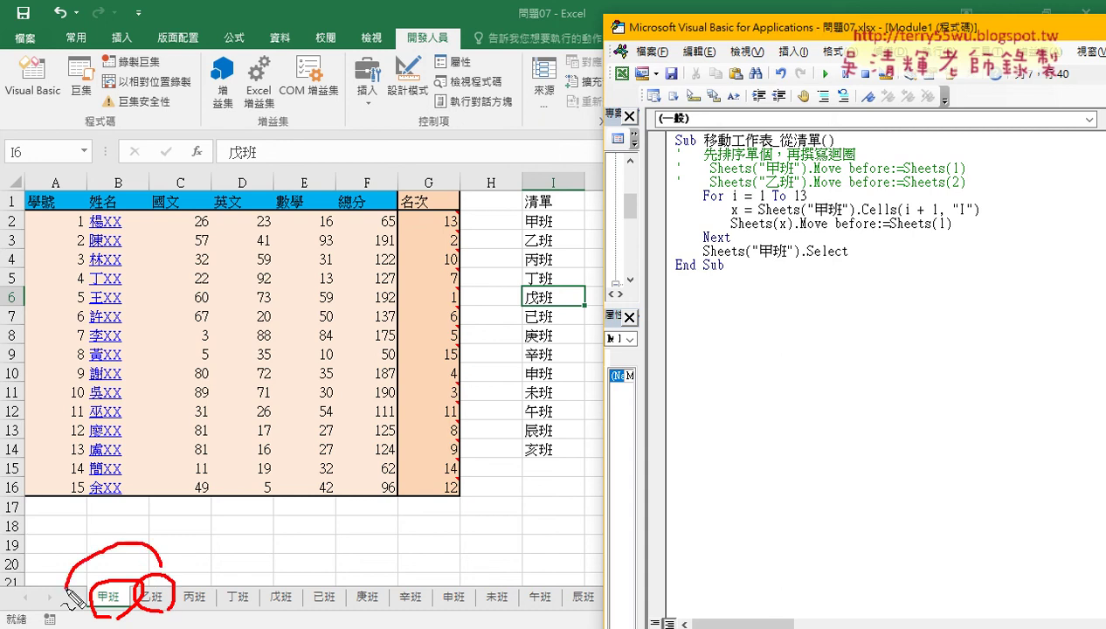
mouse_move(203, 597)
mouse_down()
mouse_move(201, 584)
mouse_move(40, 581)
mouse_up()
drag(238, 583, 9, 566)
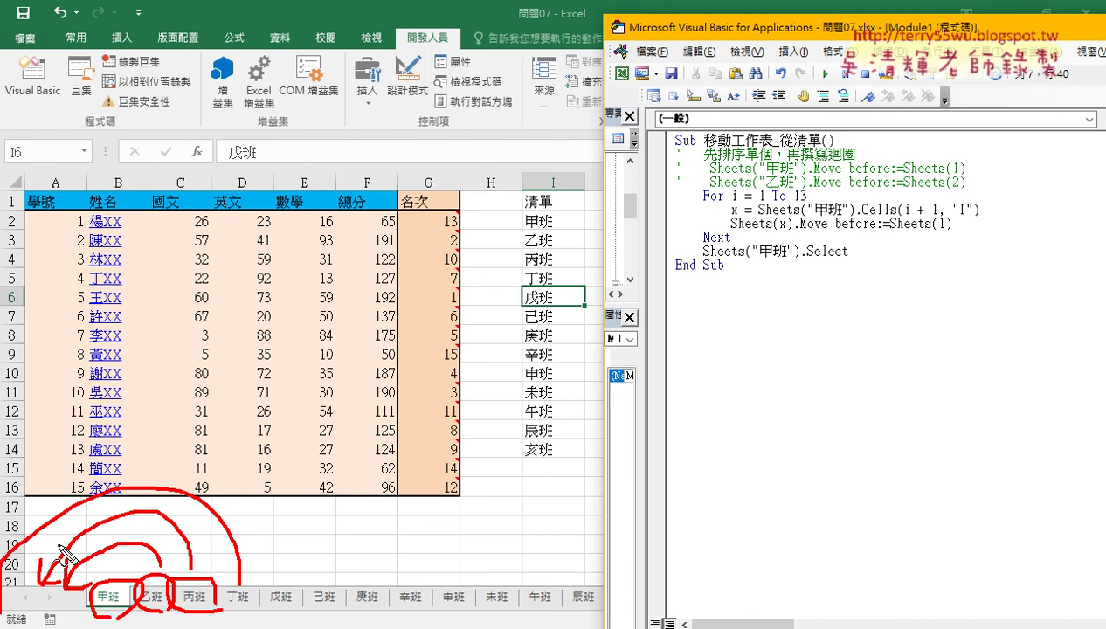
key(Escape)
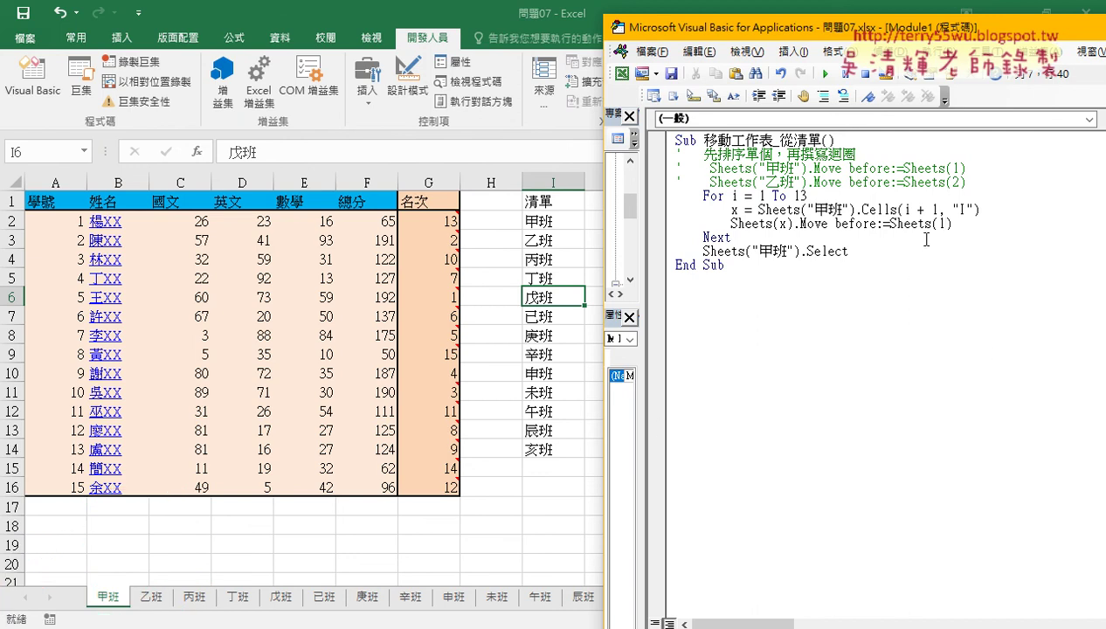
double_click(941, 224)
Run the Sheets(1) macro and point out the reversed tabs, 亥班 first and 甲班 last
click(877, 223)
click(826, 75)
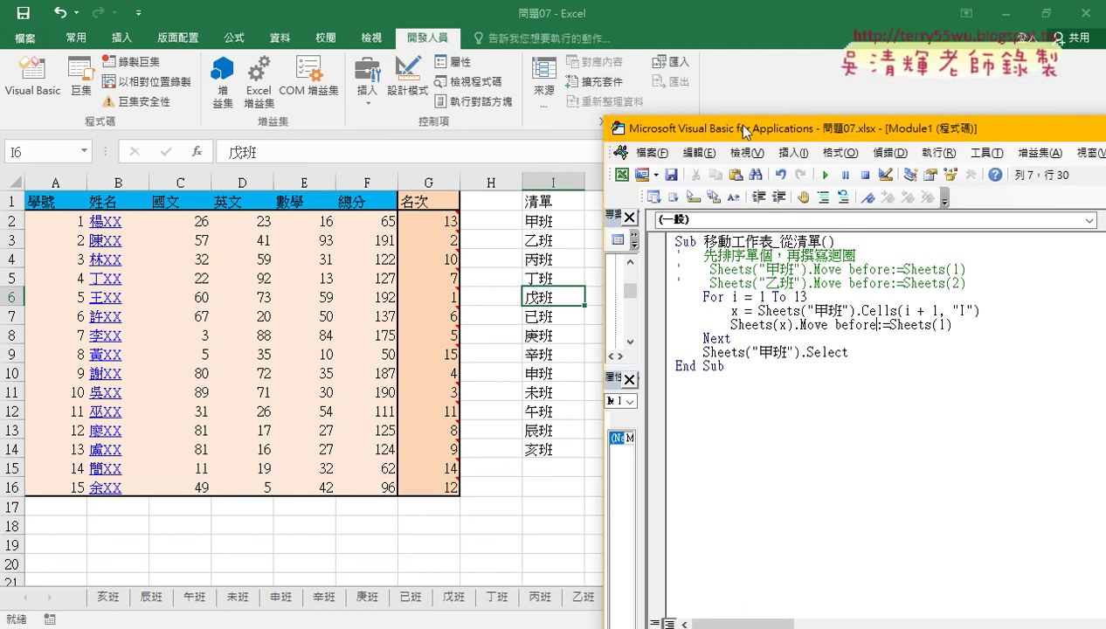
drag(747, 31, 718, 48)
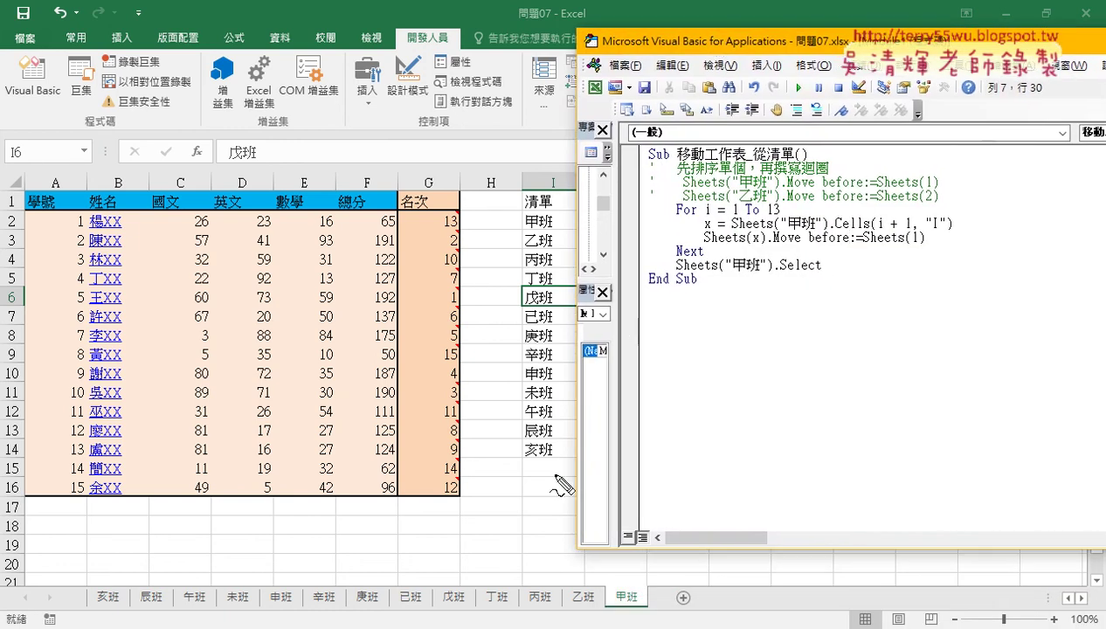
mouse_move(539, 472)
mouse_down()
mouse_move(550, 205)
mouse_move(535, 472)
mouse_up()
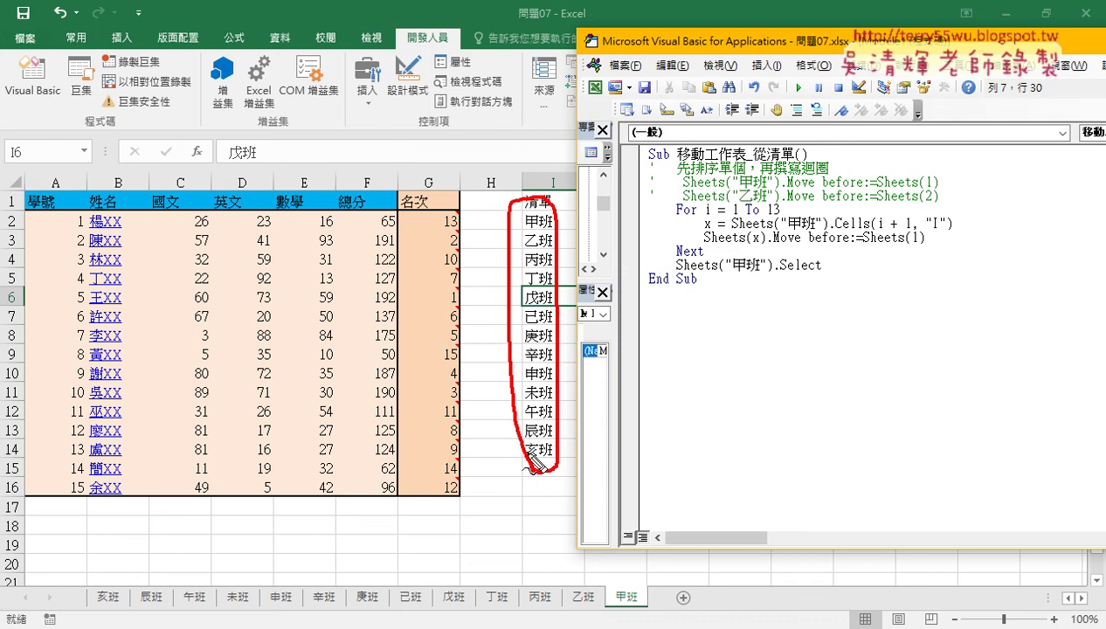
drag(528, 231, 551, 228)
drag(650, 584, 611, 578)
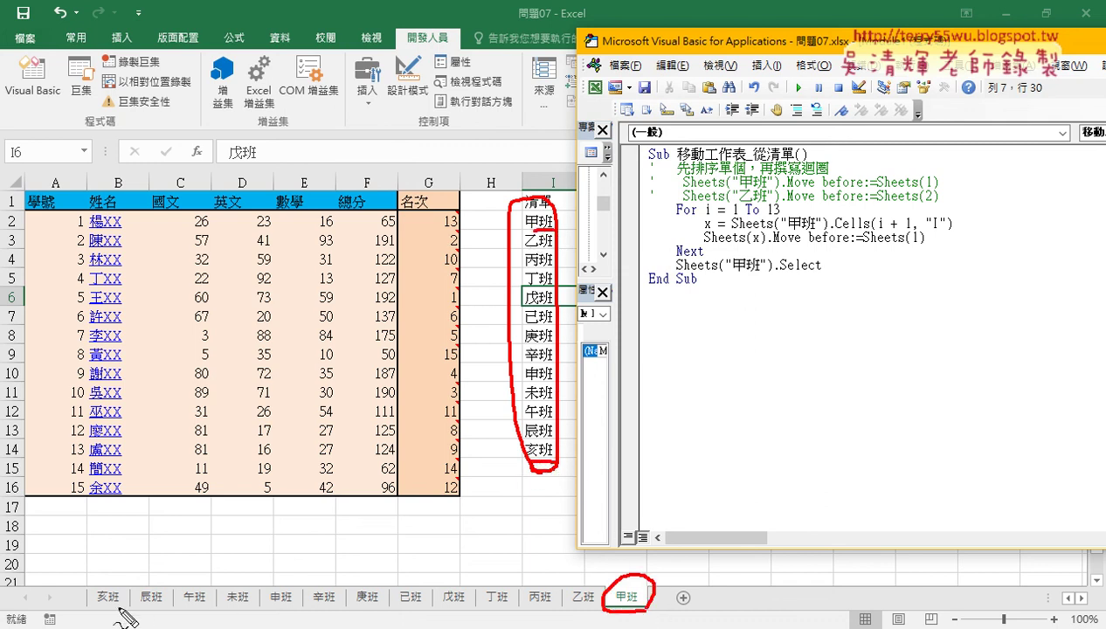
drag(127, 580, 118, 616)
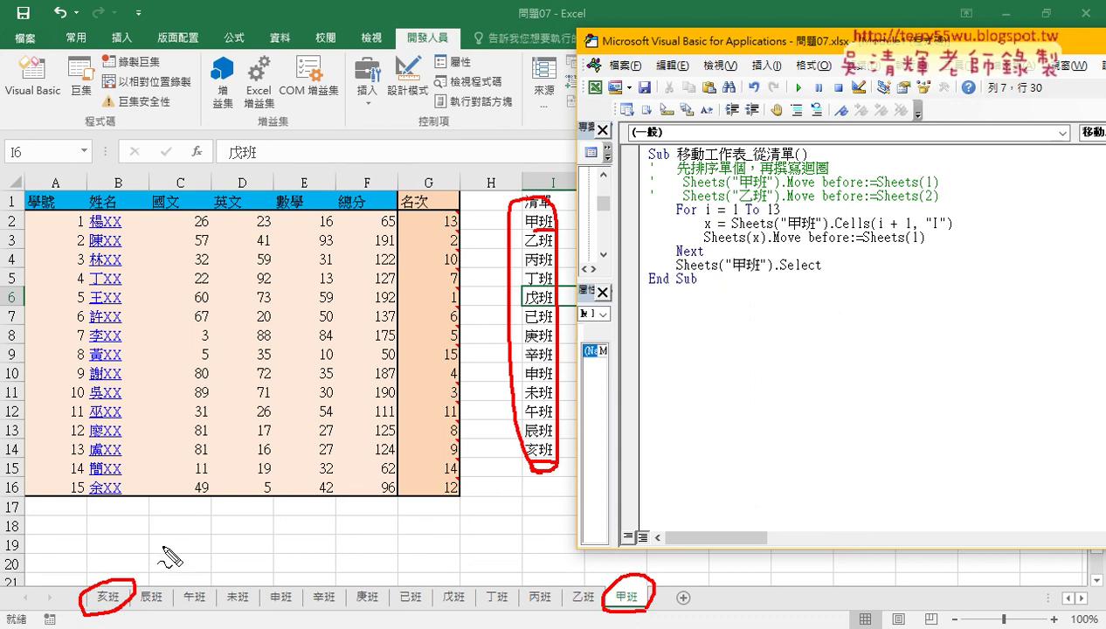
drag(922, 247, 908, 248)
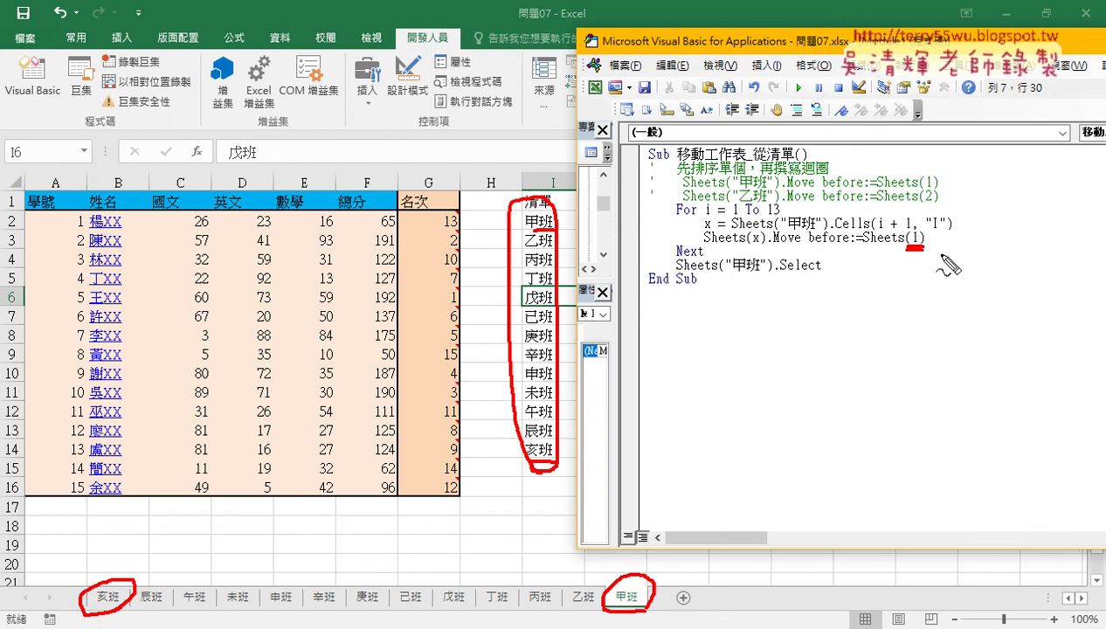
drag(772, 244, 800, 245)
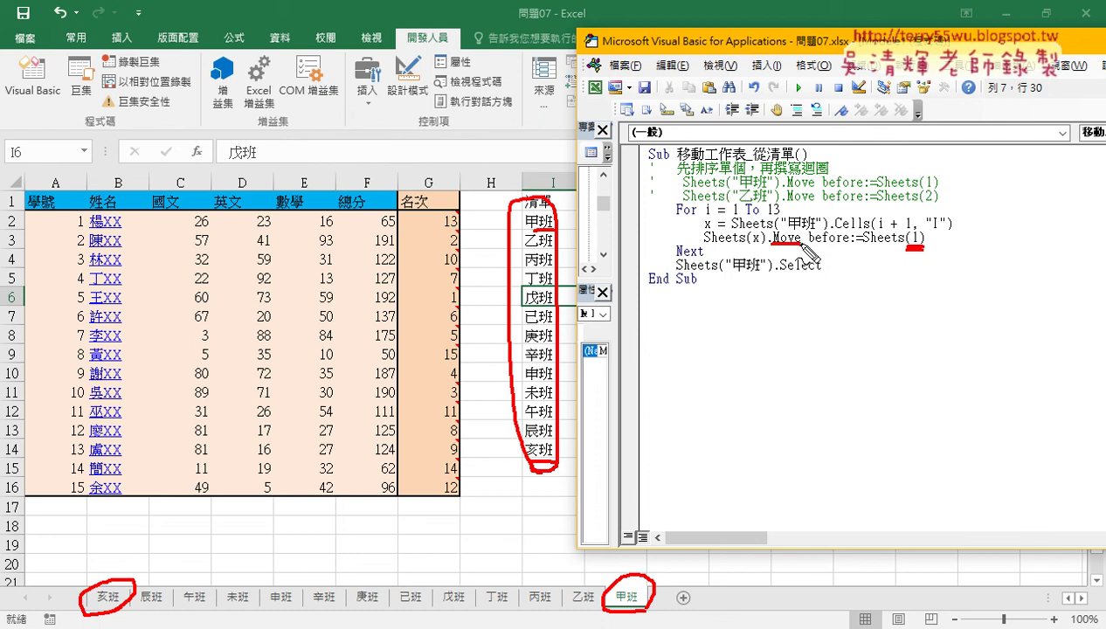
drag(801, 244, 931, 242)
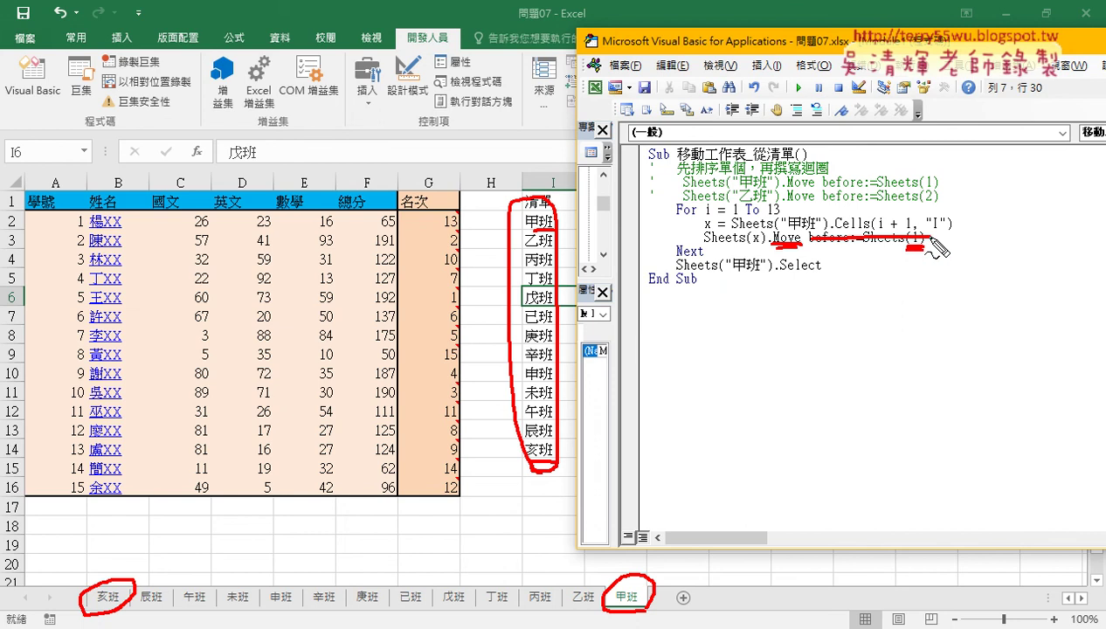